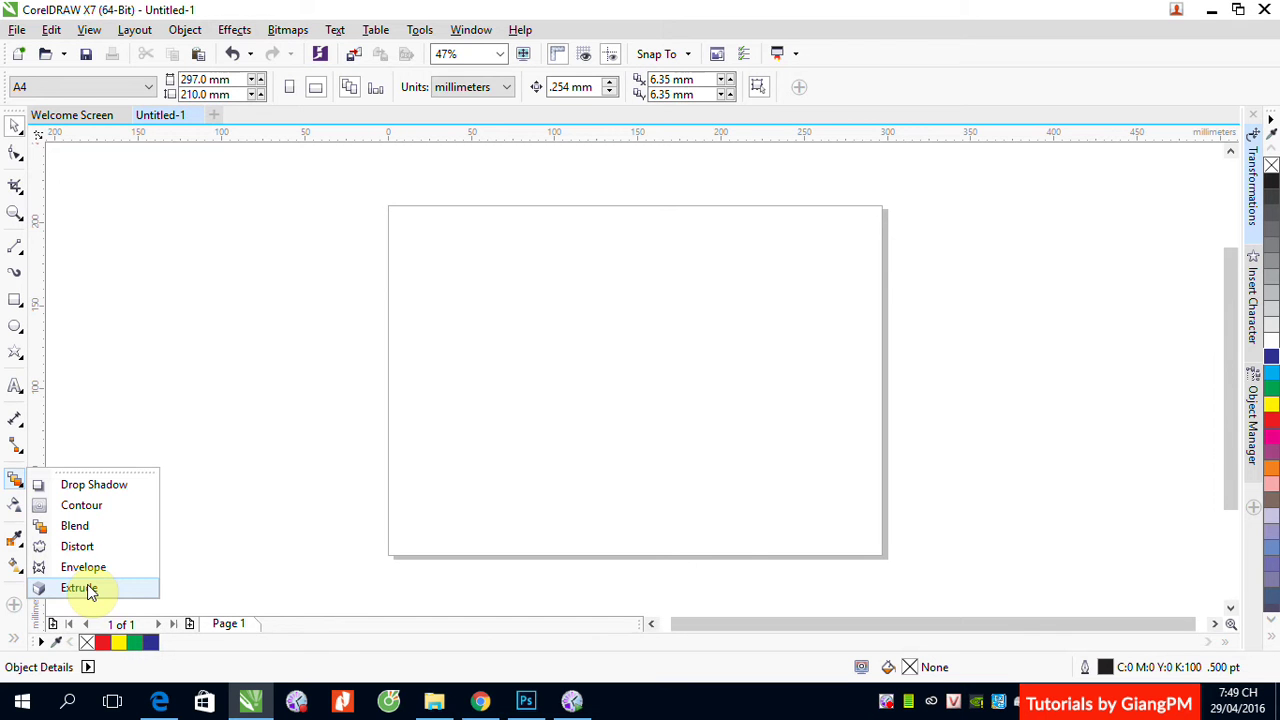
click(236, 30)
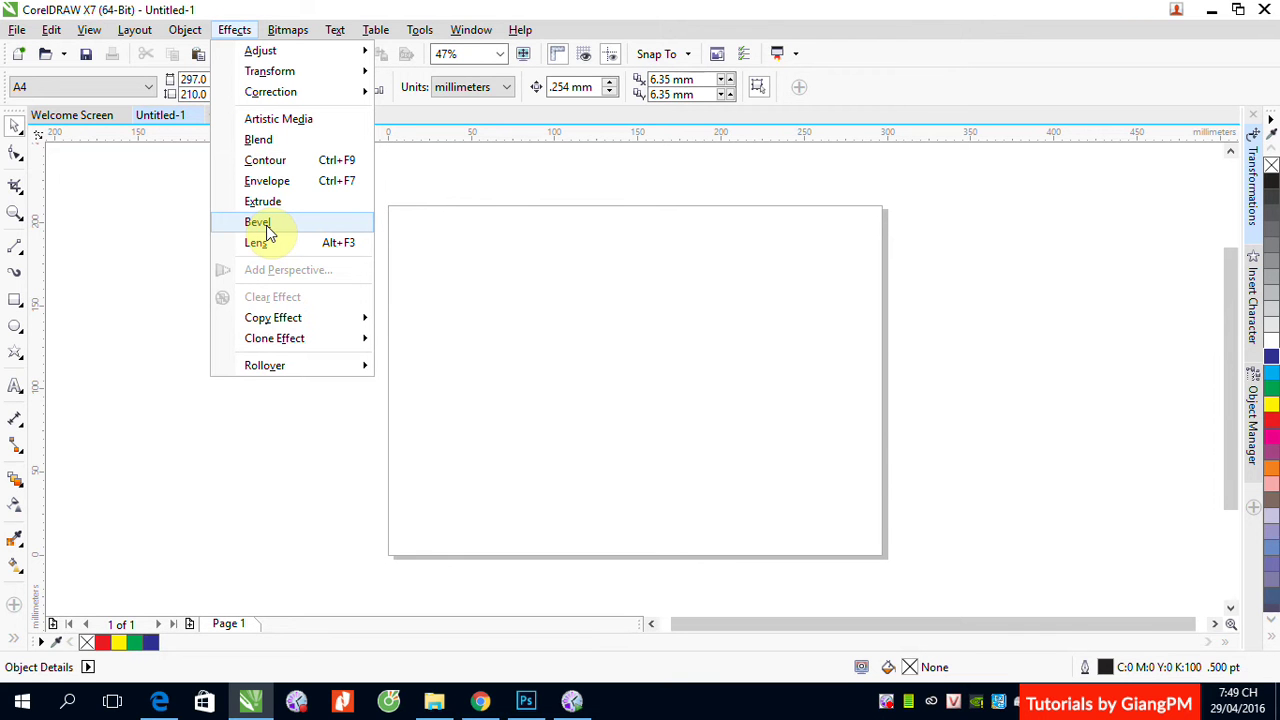
click(504, 232)
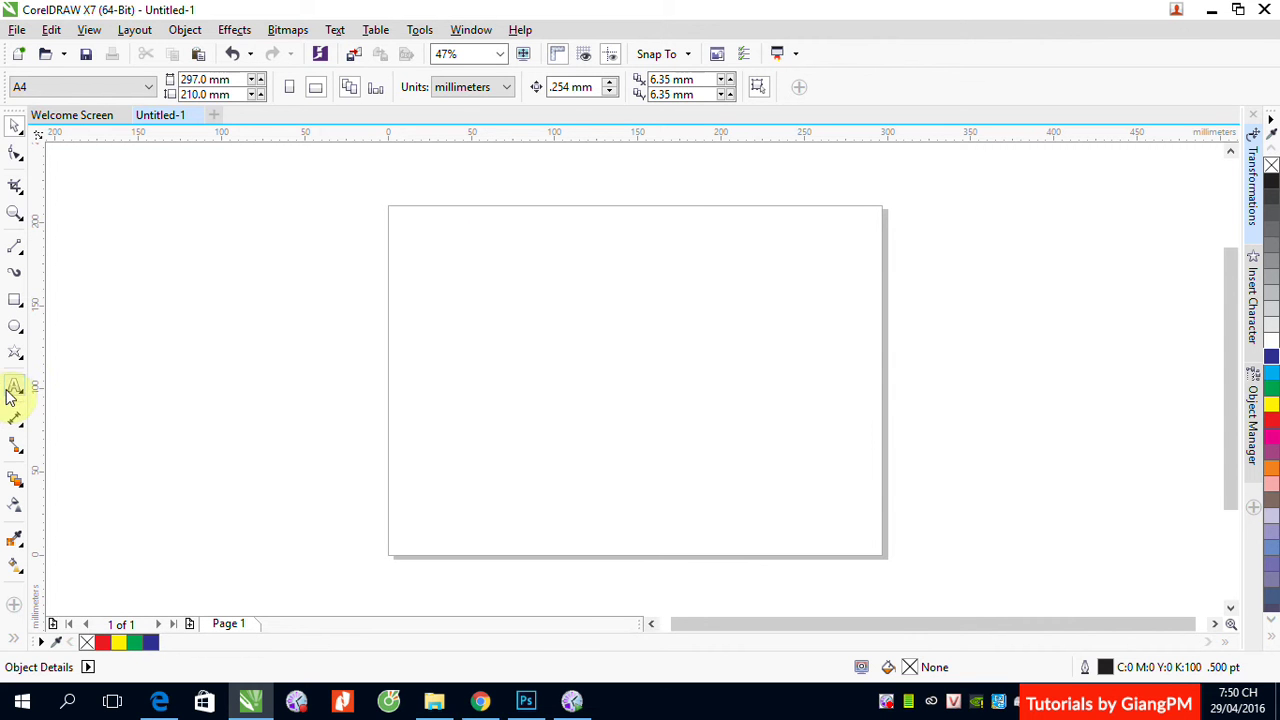
Step: Draw a circle about 110 mm across on the page and add a concentric scaled copy about 30 mm across
click(15, 325)
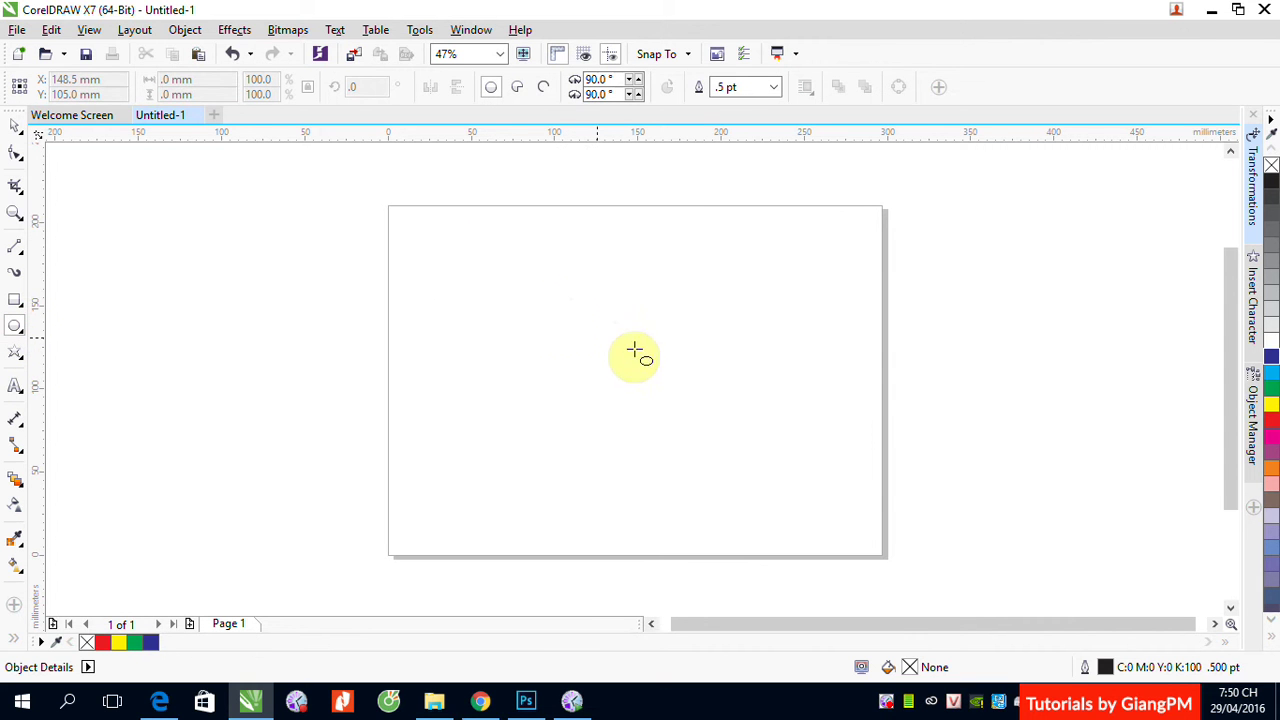
drag(514, 294, 694, 463)
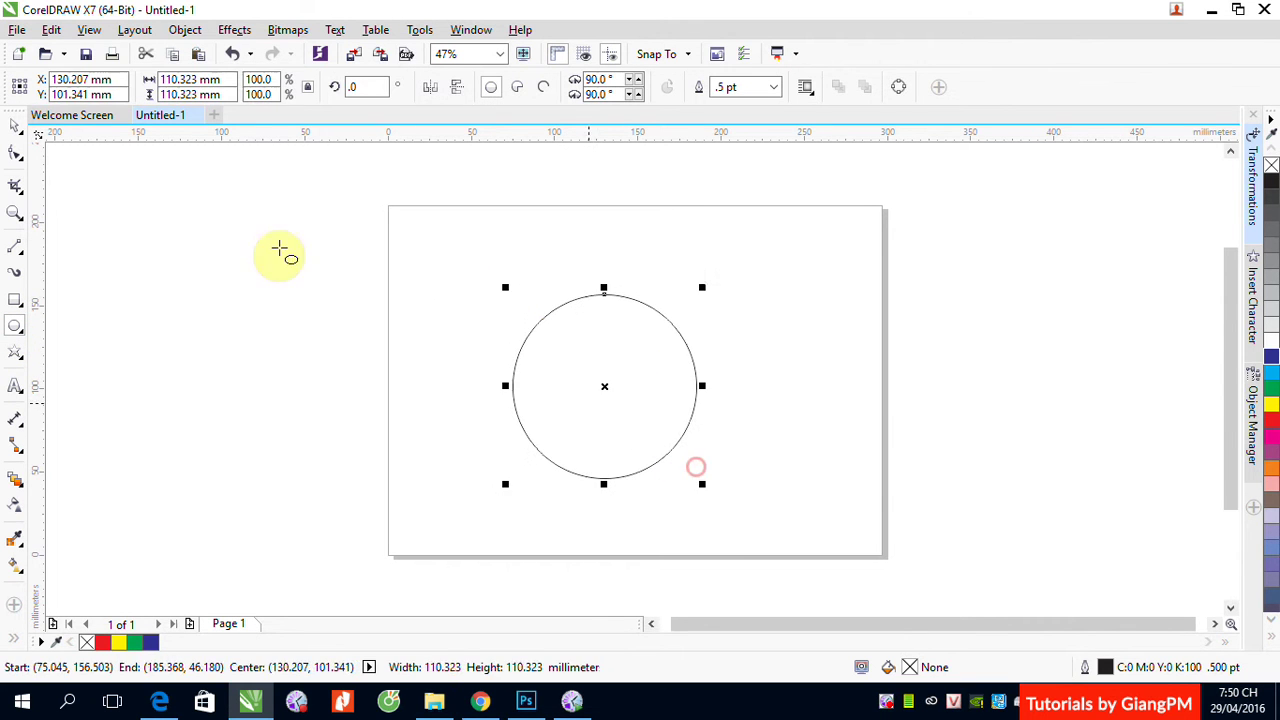
click(15, 123)
drag(701, 289, 668, 354)
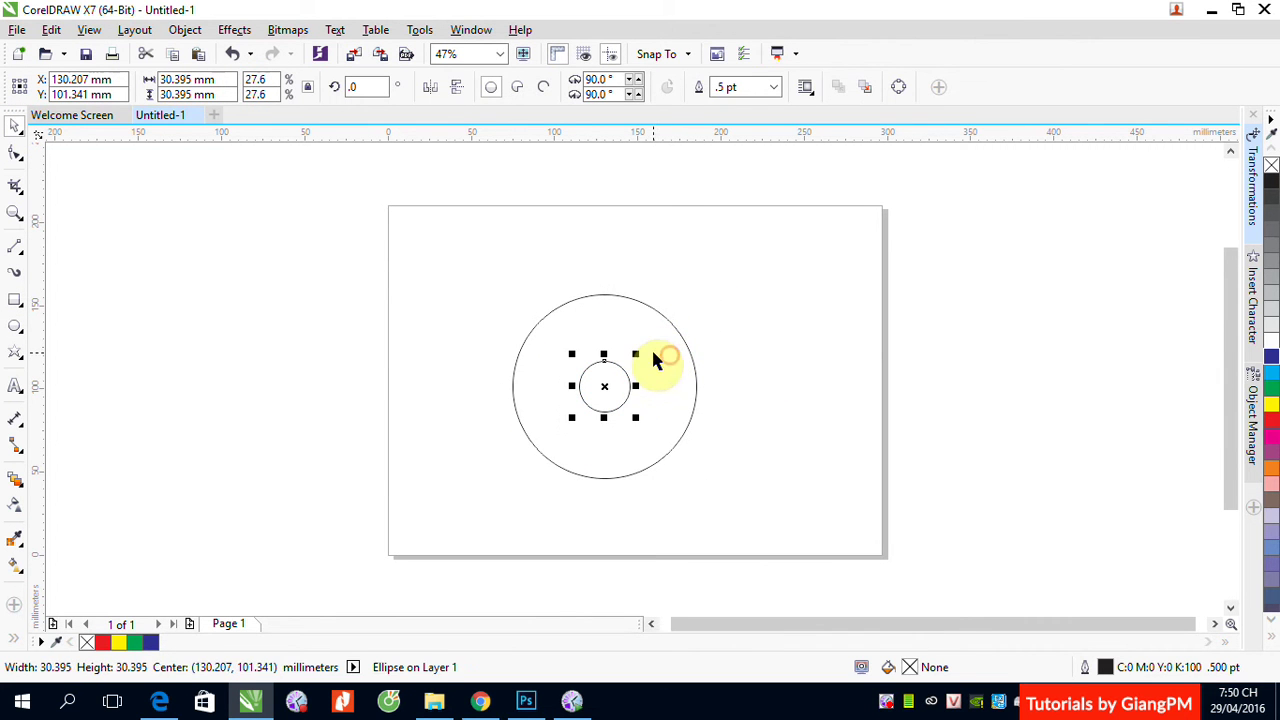
Step: Fill the small inner circle red and the large outer circle yellow
click(1274, 428)
click(640, 335)
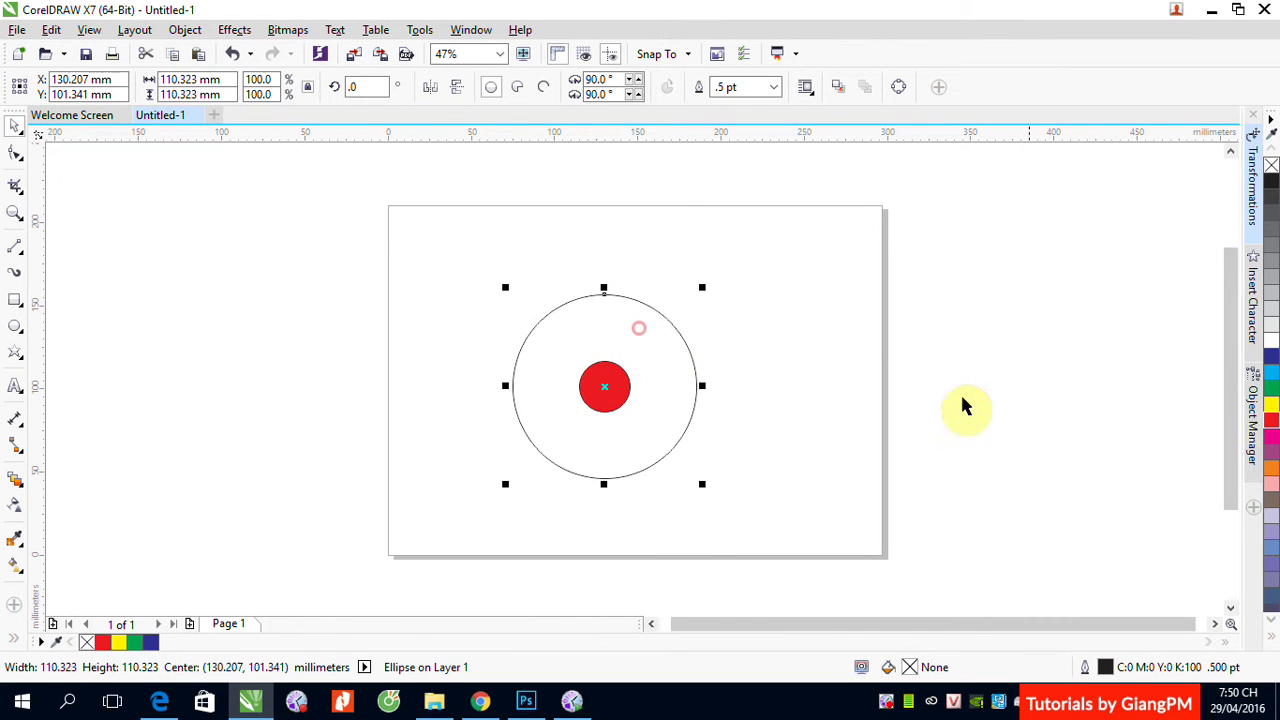
click(1271, 404)
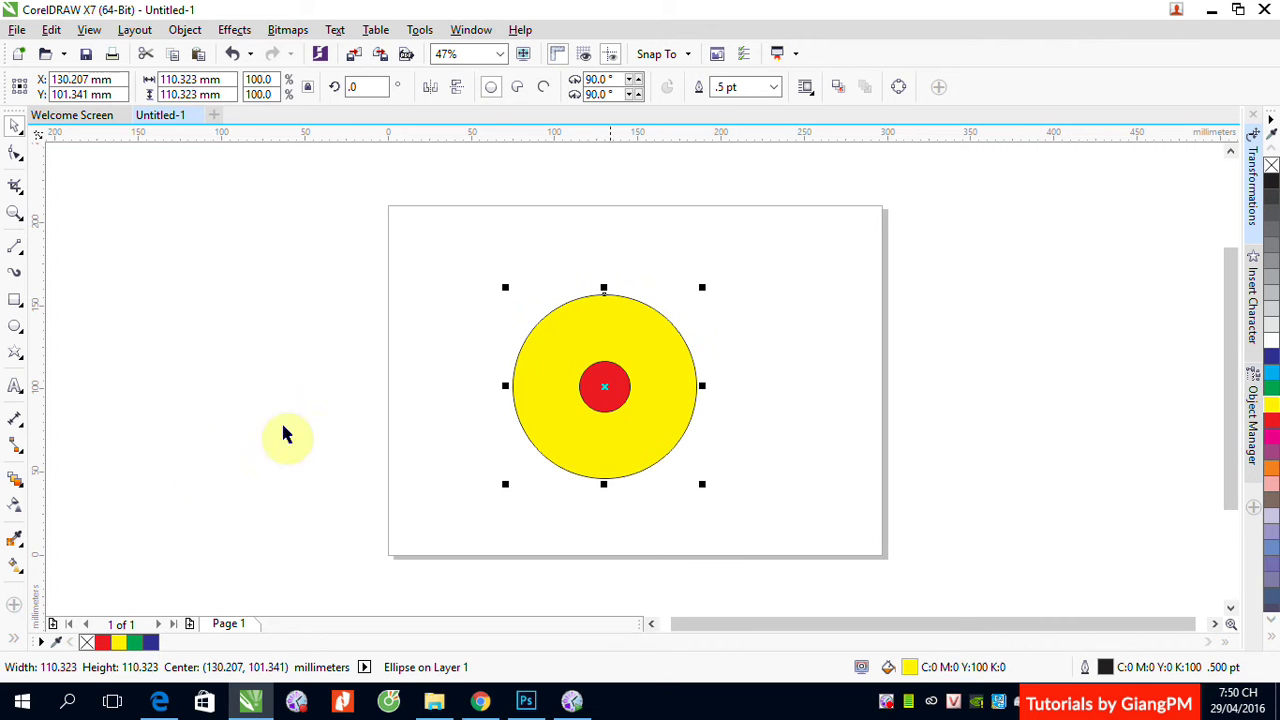
Step: Blend the outer and inner circles with 250 steps and remove the outlines from the blend
click(15, 480)
drag(558, 341, 601, 386)
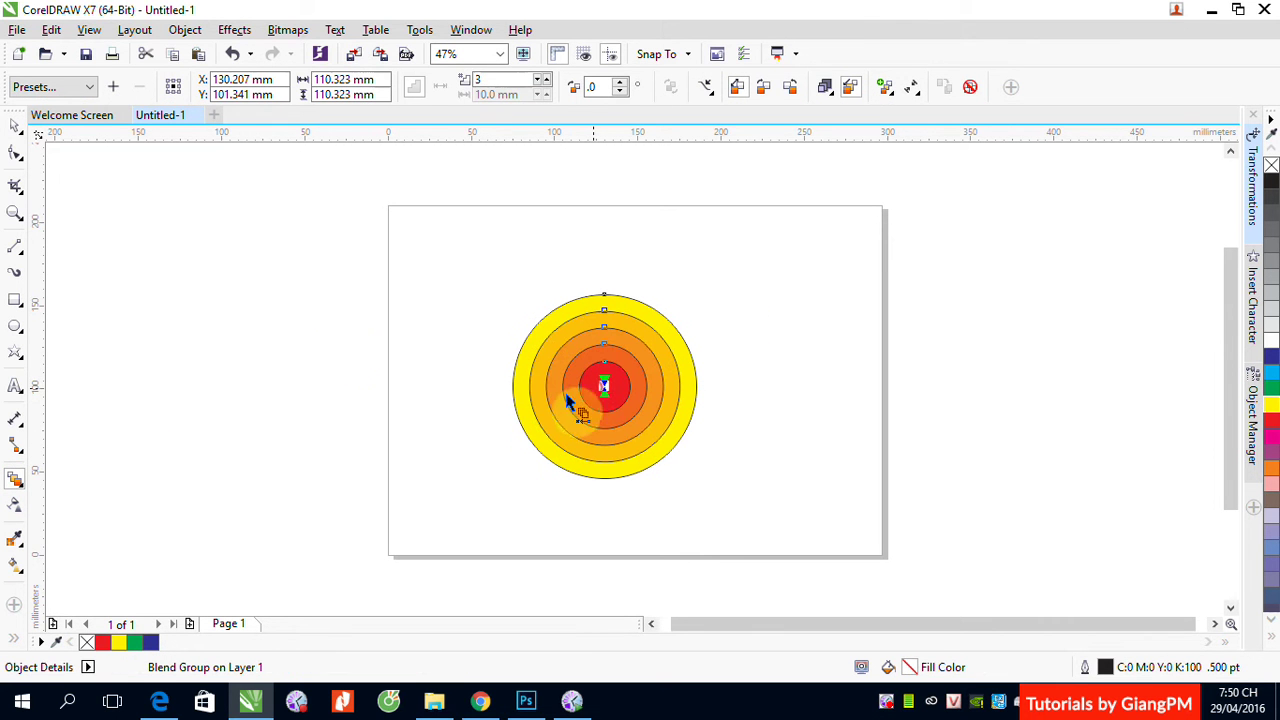
click(483, 80)
double_click(481, 80)
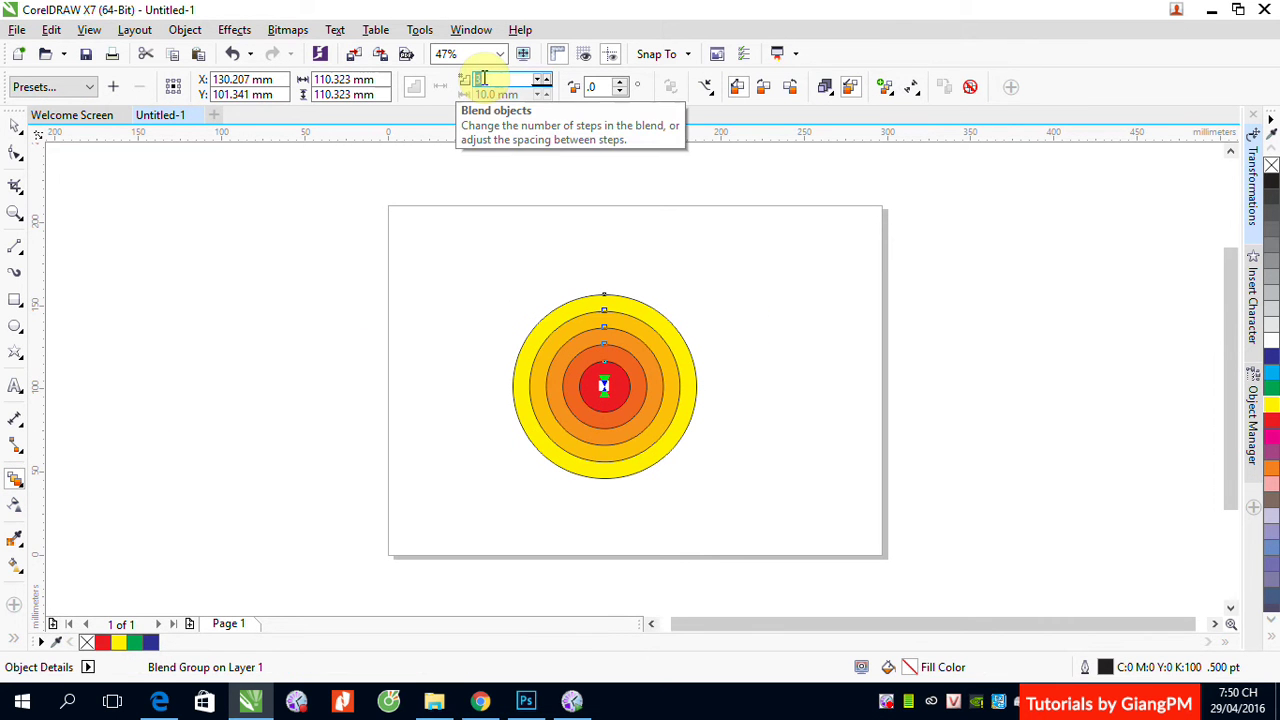
text(250)
key(Return)
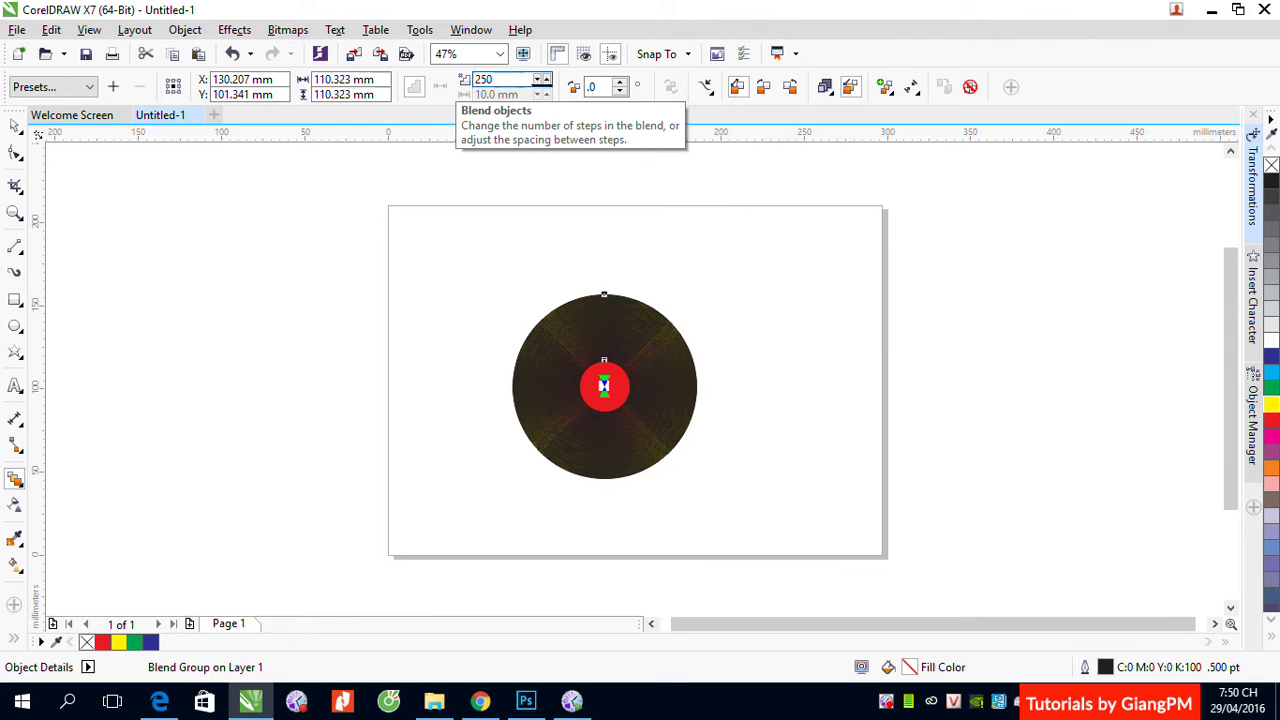
click(15, 126)
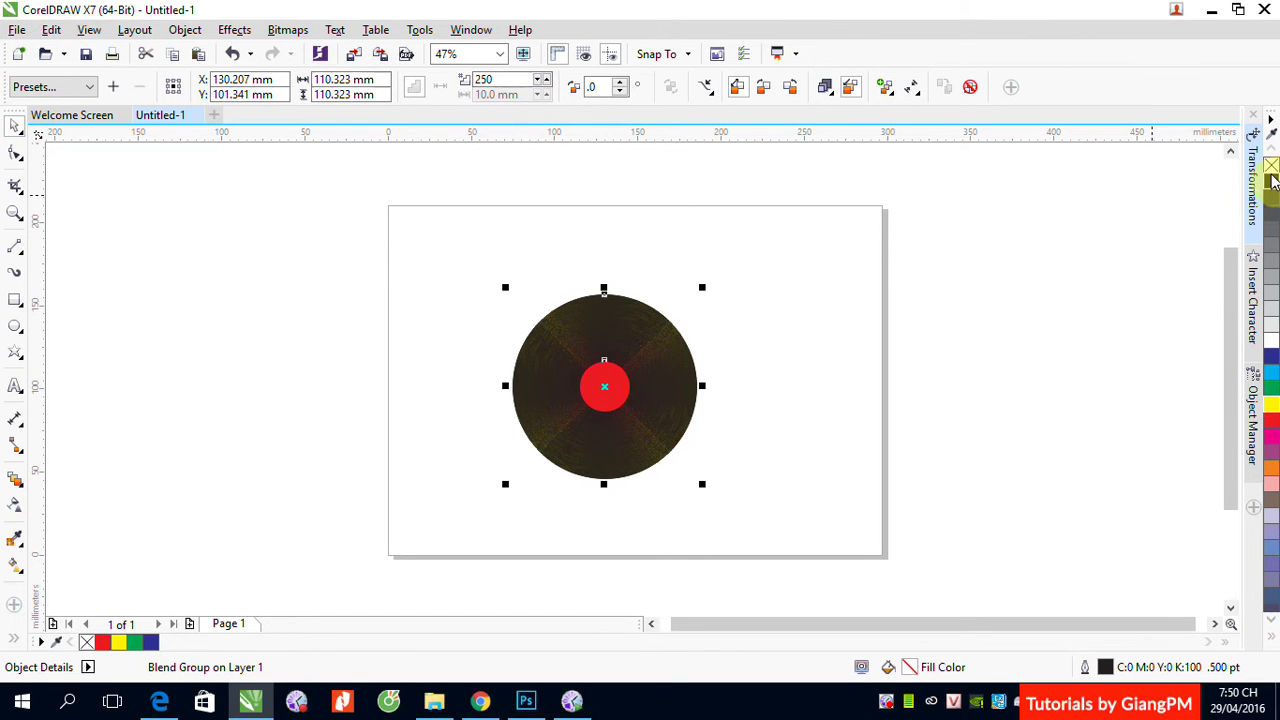
click(810, 308)
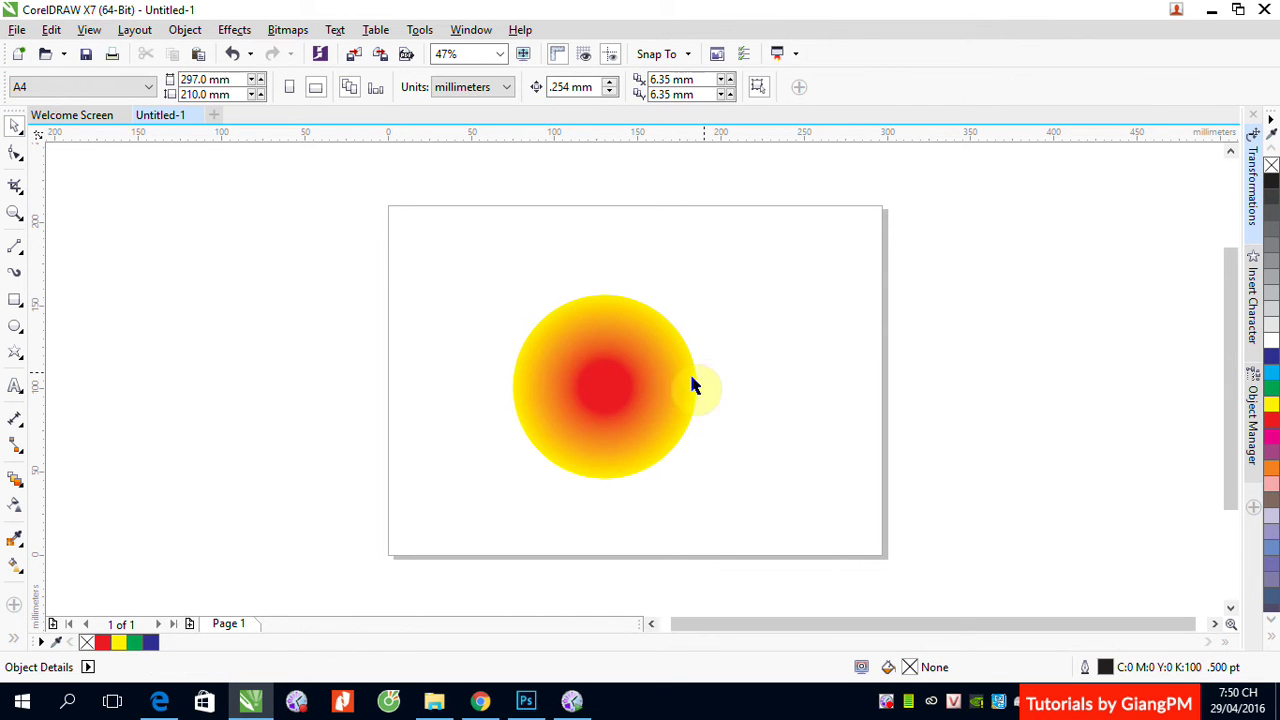
Step: Enlarge the red inner circle of the blend to about 89 mm across
drag(596, 387, 599, 388)
drag(600, 395, 686, 343)
click(603, 386)
click(806, 349)
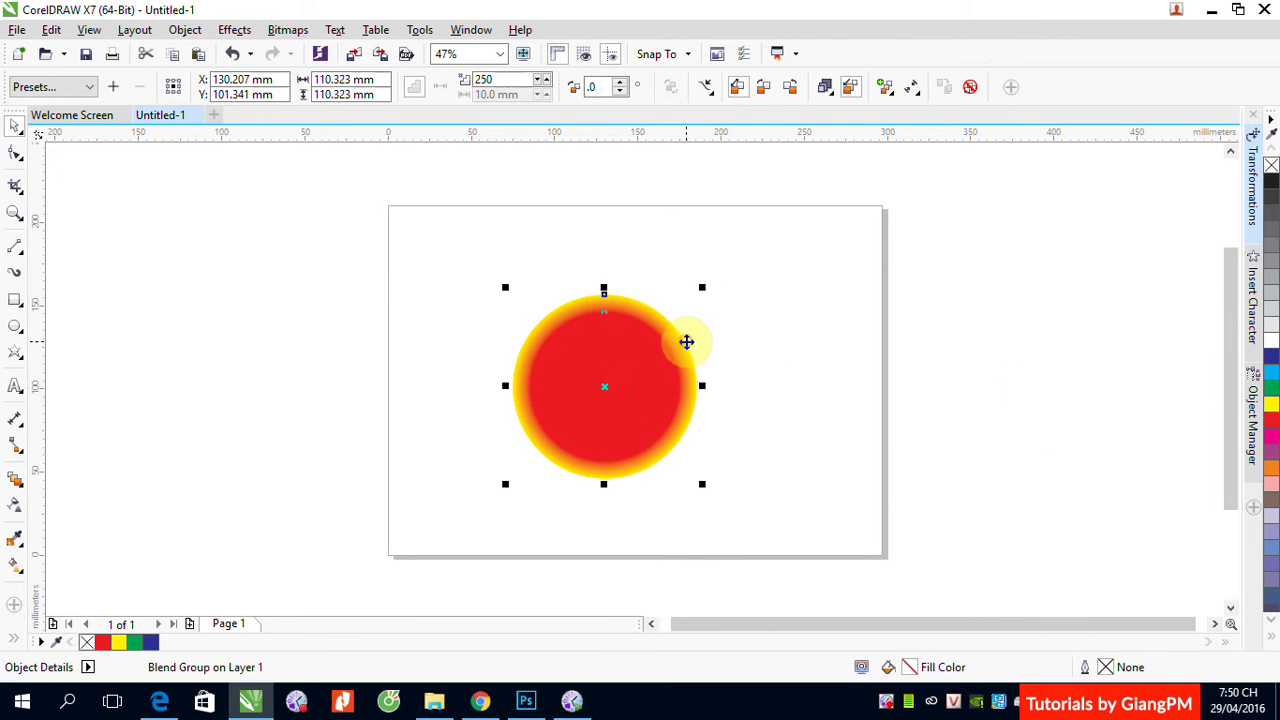
Step: Recolor the blend with a red outer circle and an orange inner circle
click(1271, 421)
click(857, 362)
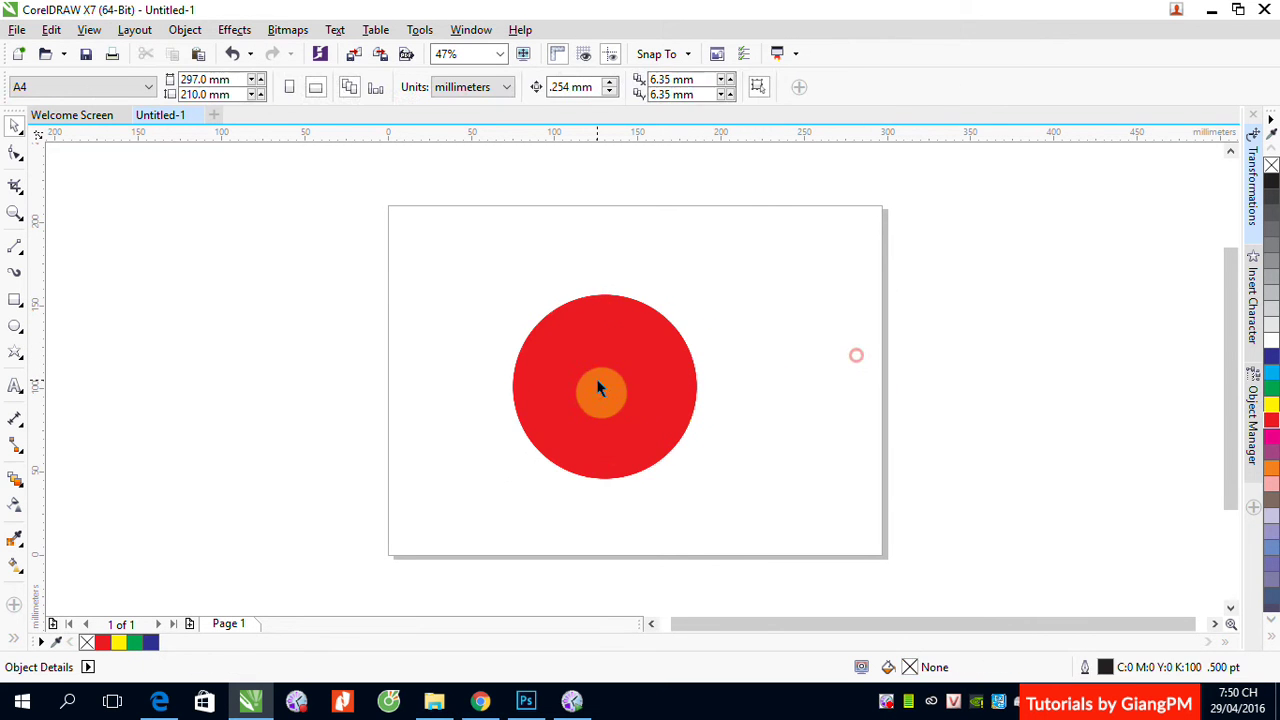
click(600, 386)
click(1271, 404)
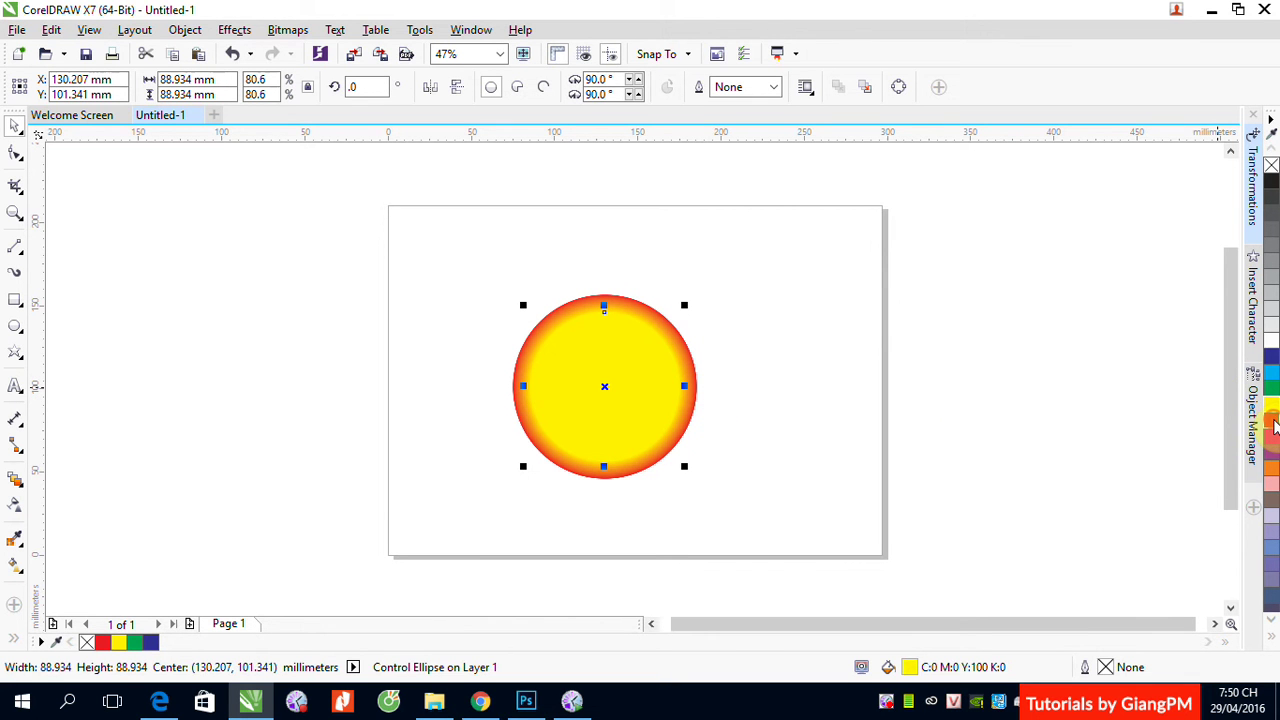
click(1271, 467)
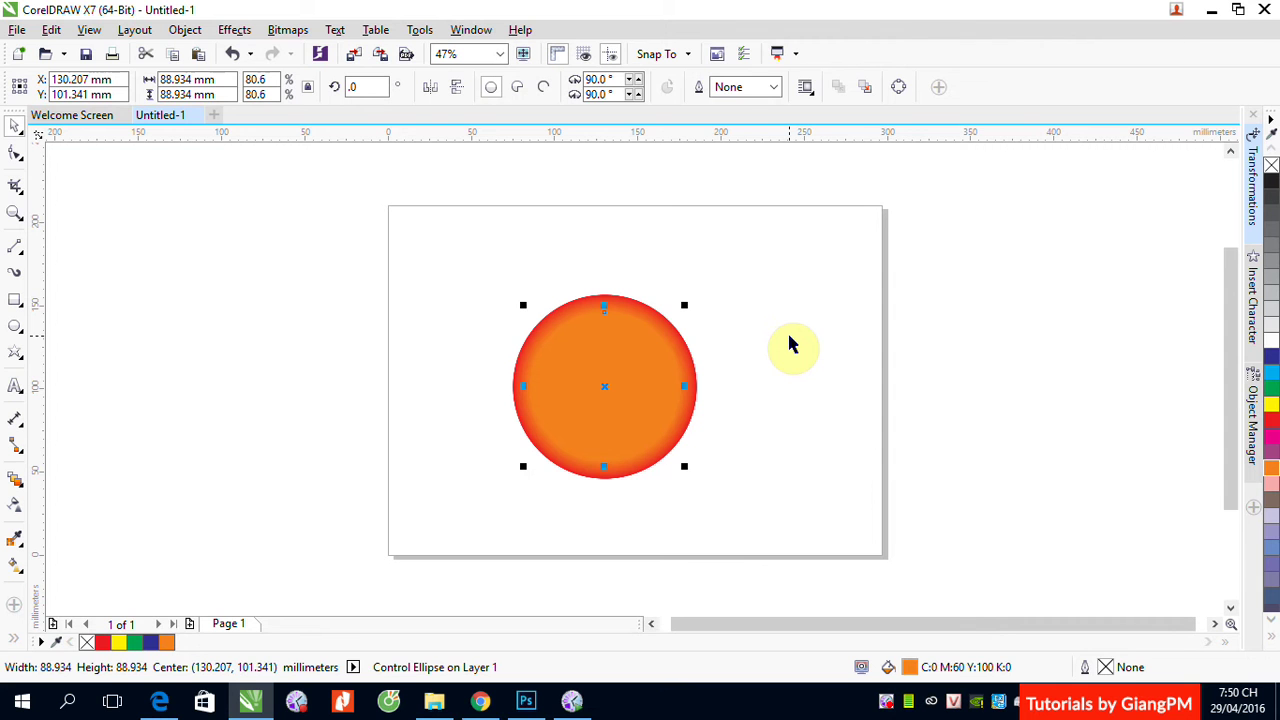
Step: Delete the whole blended circle from the page
drag(412, 262, 781, 509)
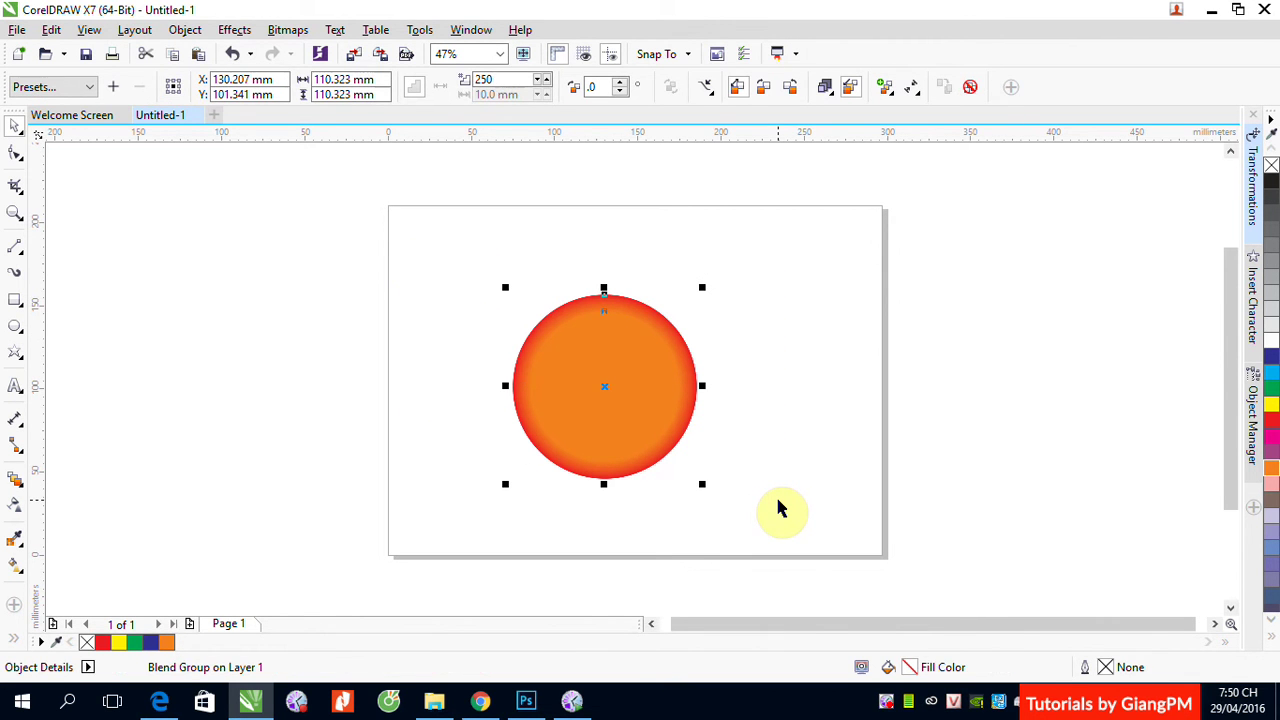
key(Delete)
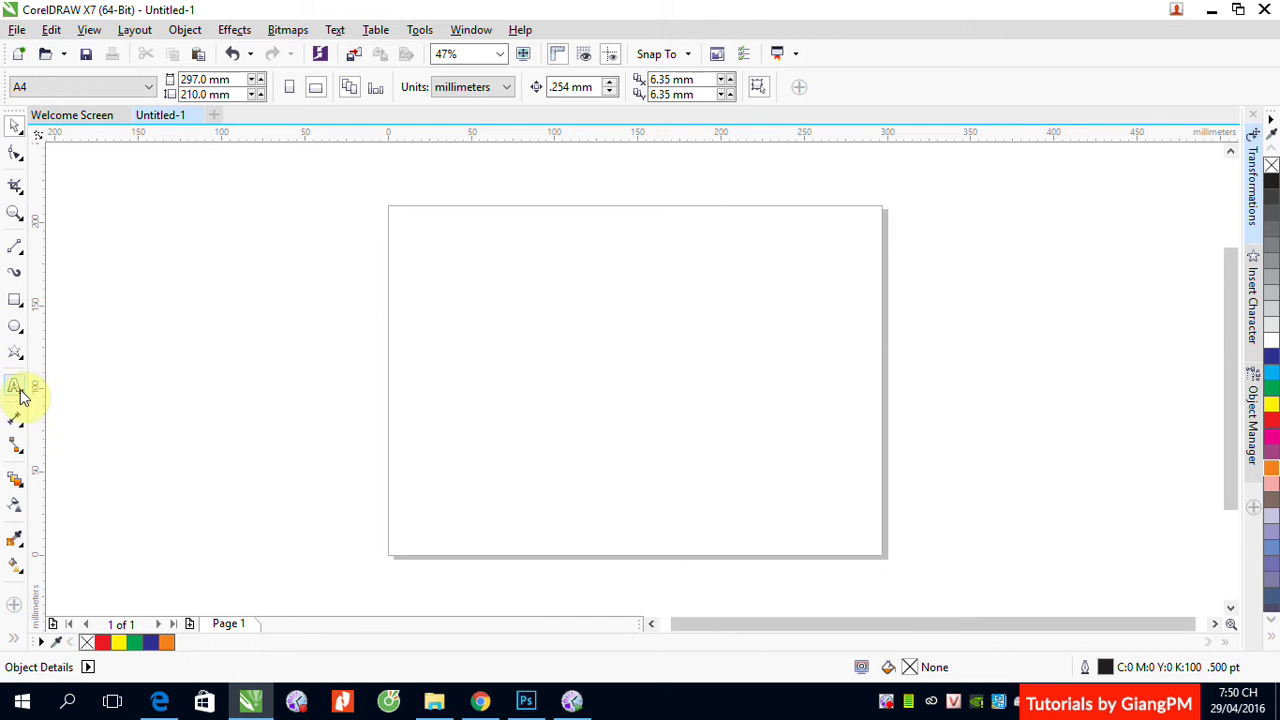
click(18, 327)
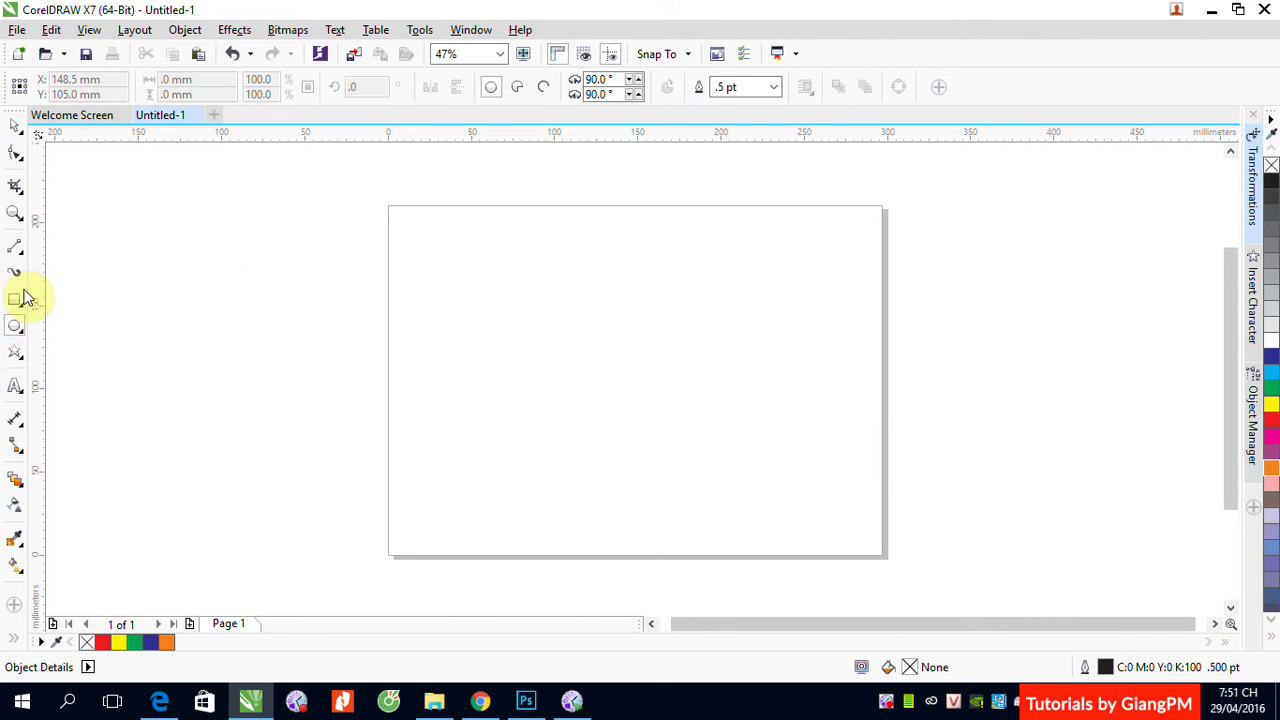
Step: Add the artistic text BEVEL and scale it up to about 277 mm wide across the page
click(15, 386)
click(493, 383)
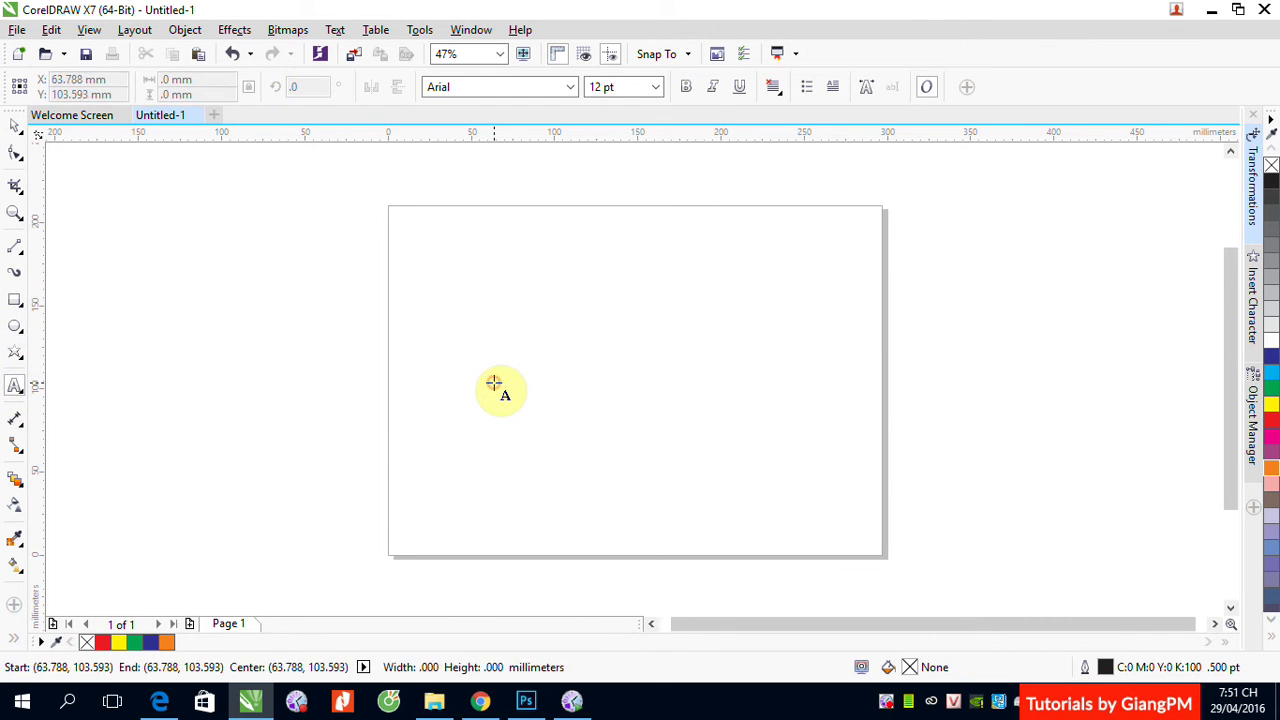
text(BEVEL)
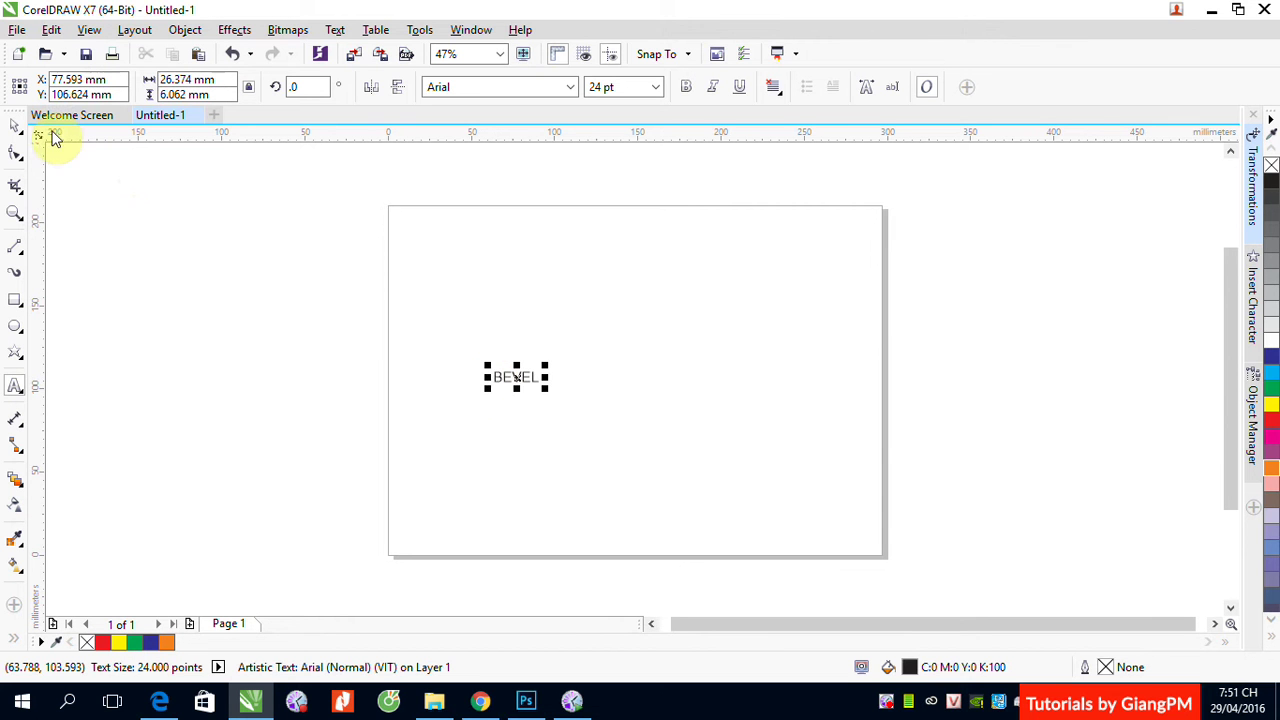
click(15, 126)
drag(544, 370, 753, 309)
drag(612, 381, 736, 372)
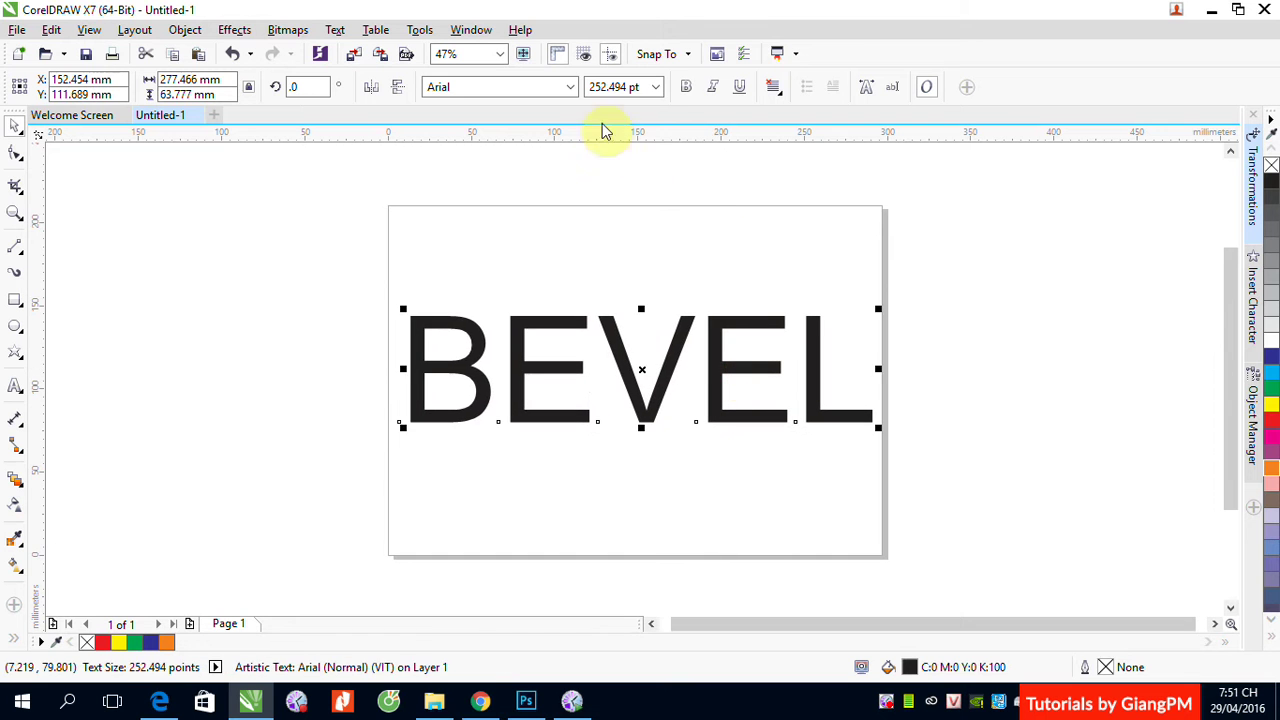
Step: Make the BEVEL text bold and scale it down to about 210 mm wide
click(685, 86)
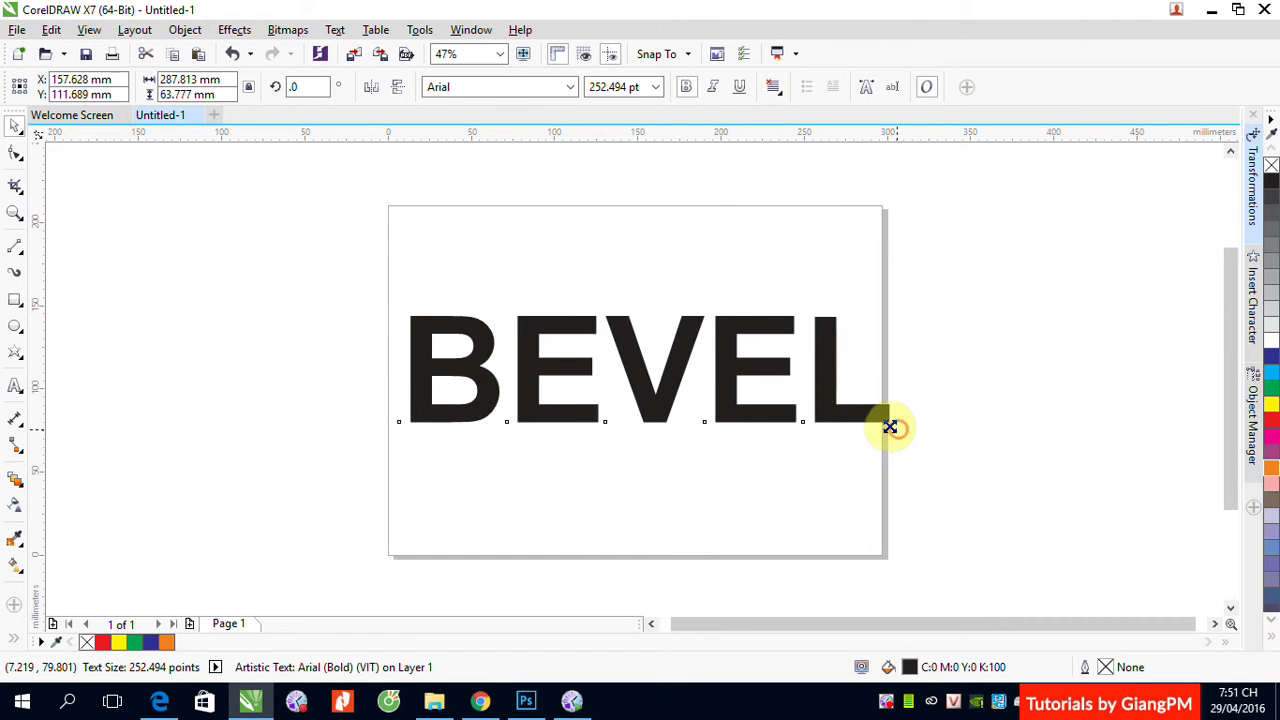
drag(889, 426, 853, 416)
click(945, 416)
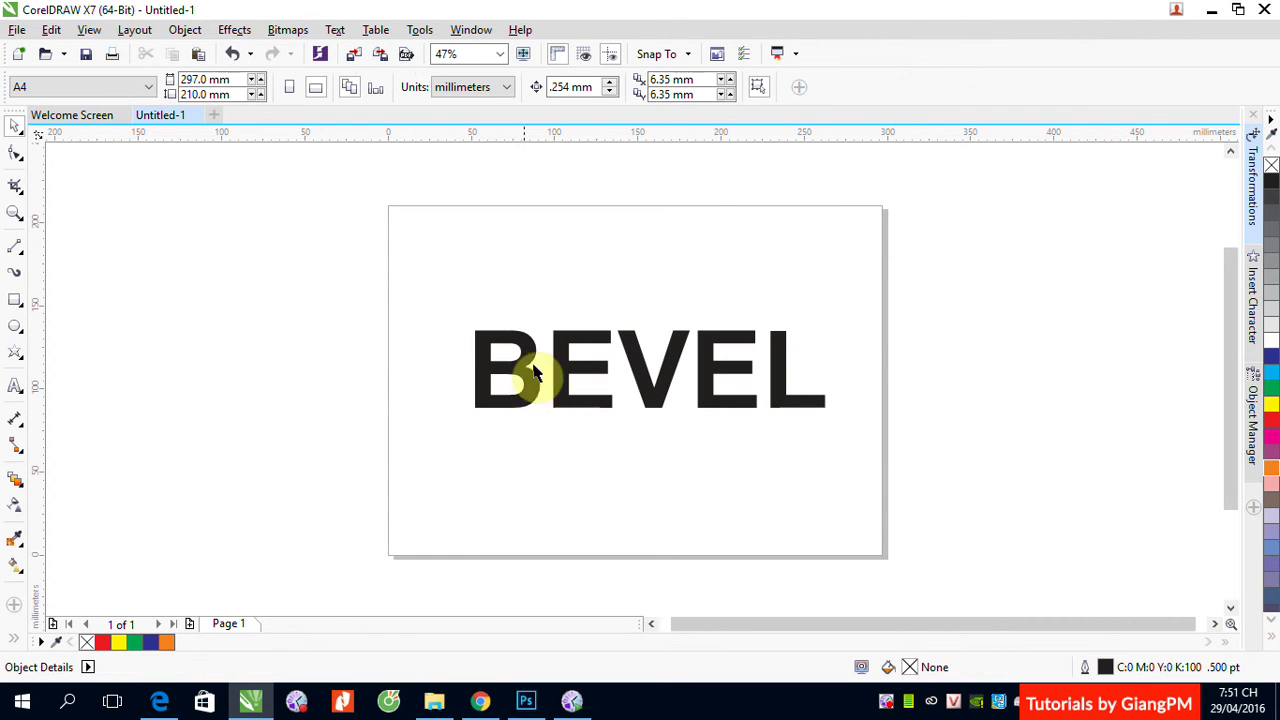
Step: Shift the BEVEL text slightly toward the page centre and open the Bevel effect settings for it
drag(651, 386, 637, 379)
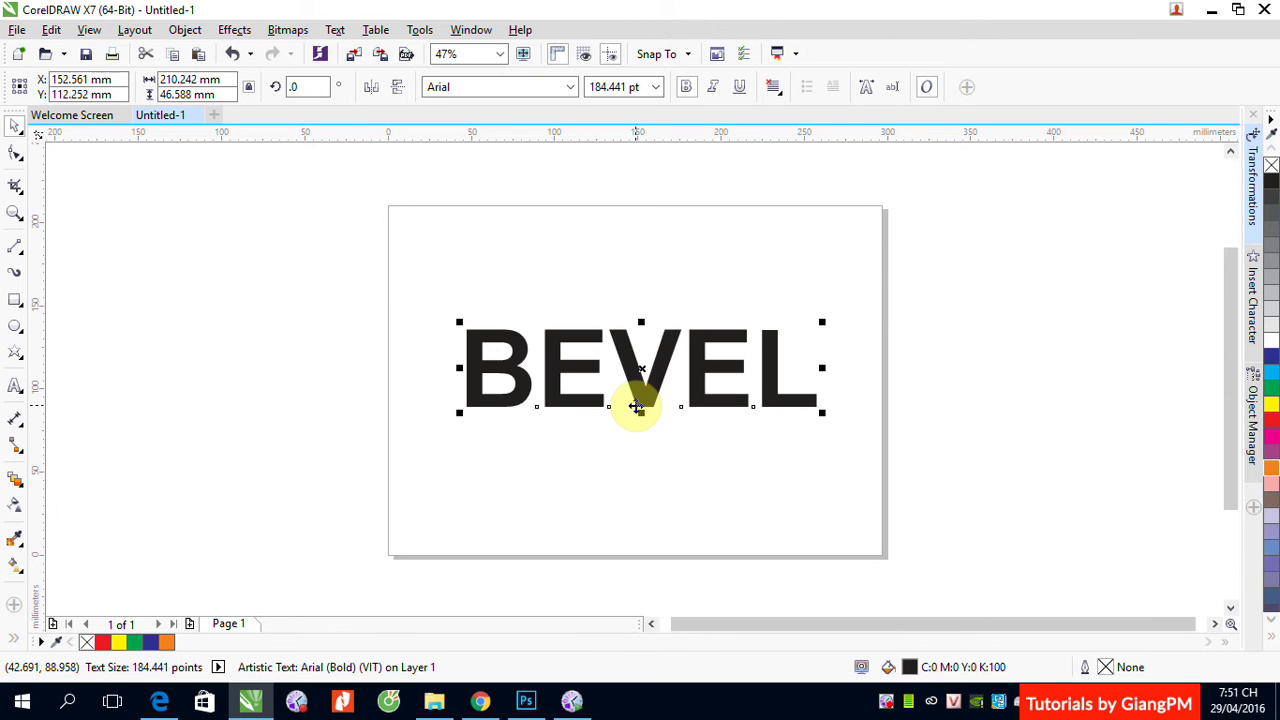
click(235, 30)
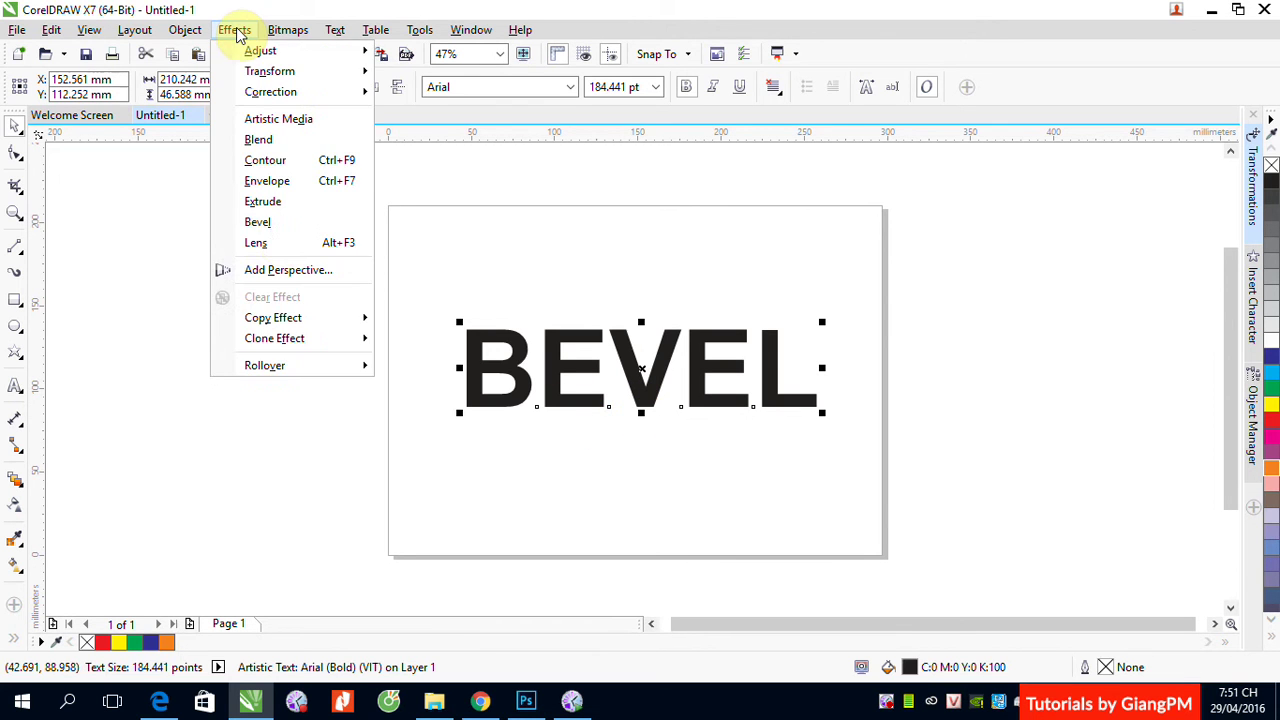
click(276, 232)
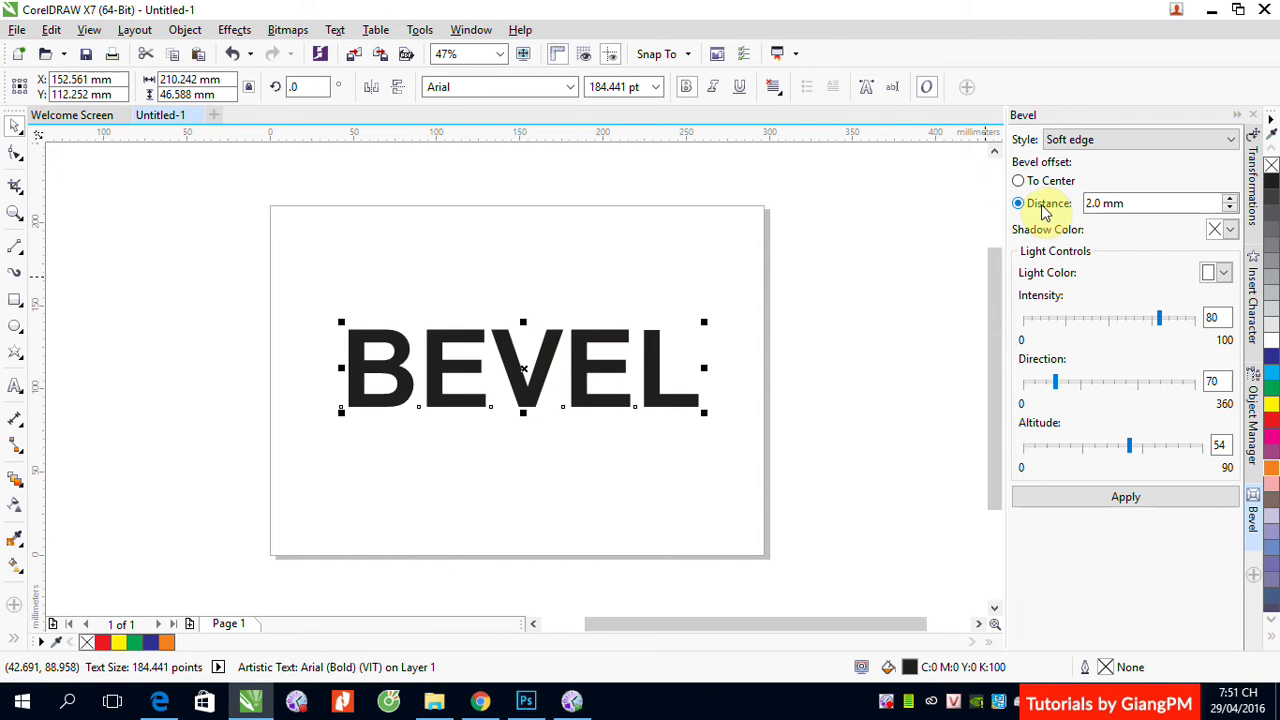
Step: Try a soft-edge bevel with a 2.0 mm offset distance on the black BEVEL text and undo it
click(1129, 500)
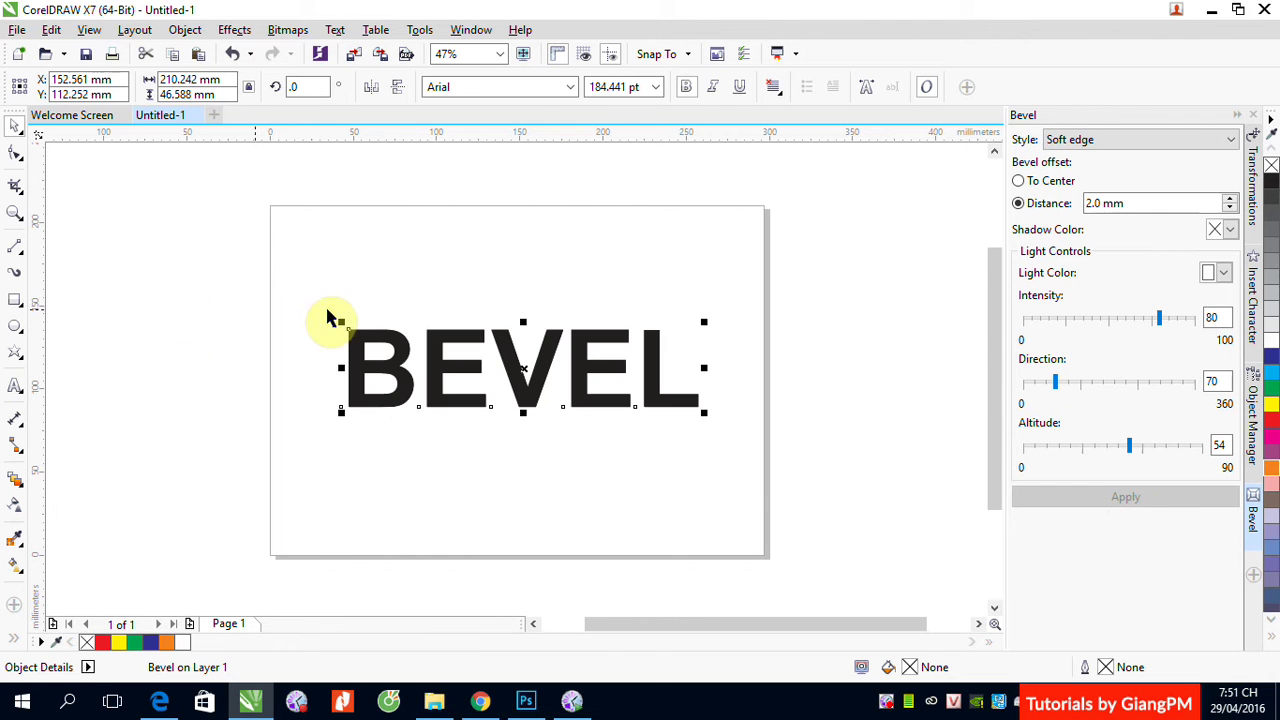
click(366, 300)
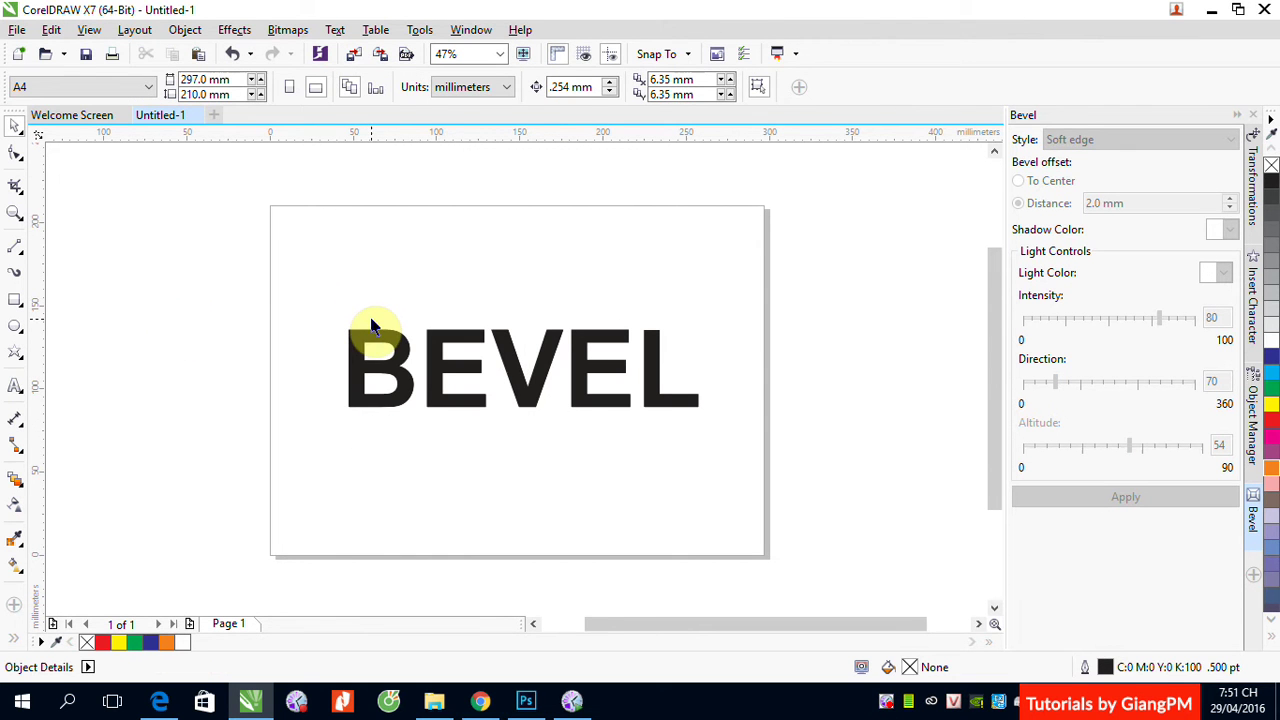
click(458, 449)
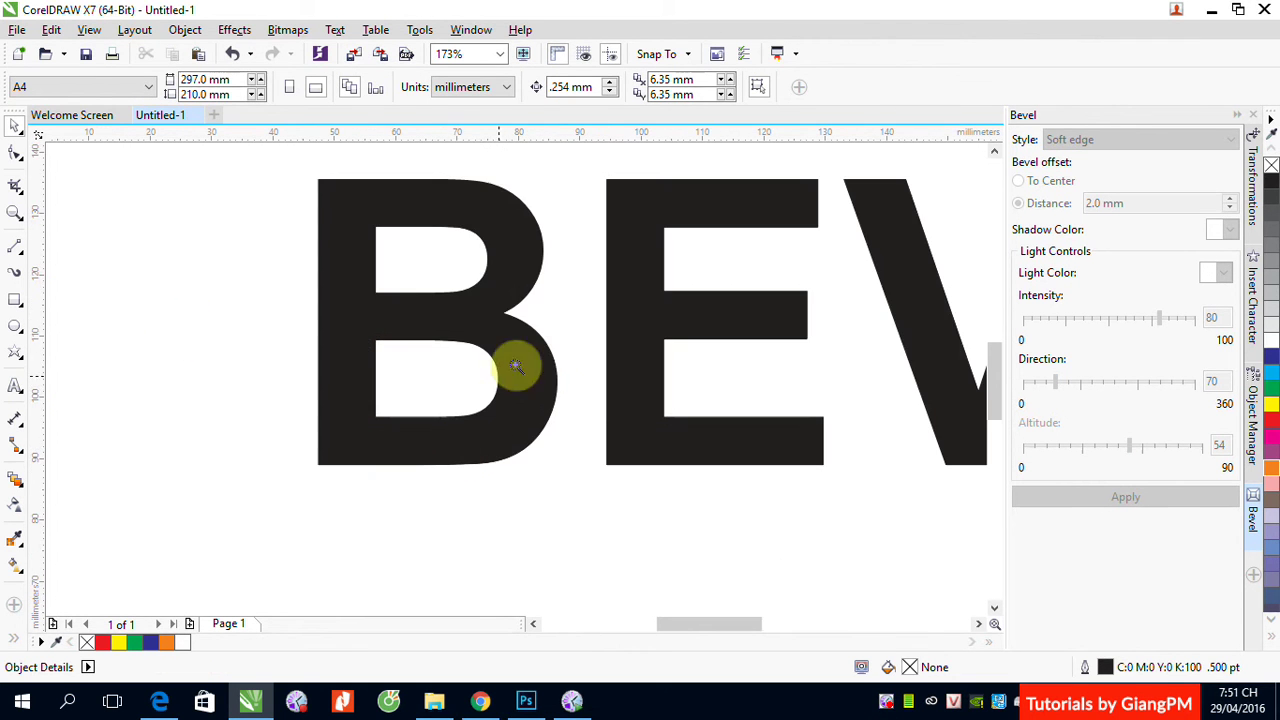
click(648, 378)
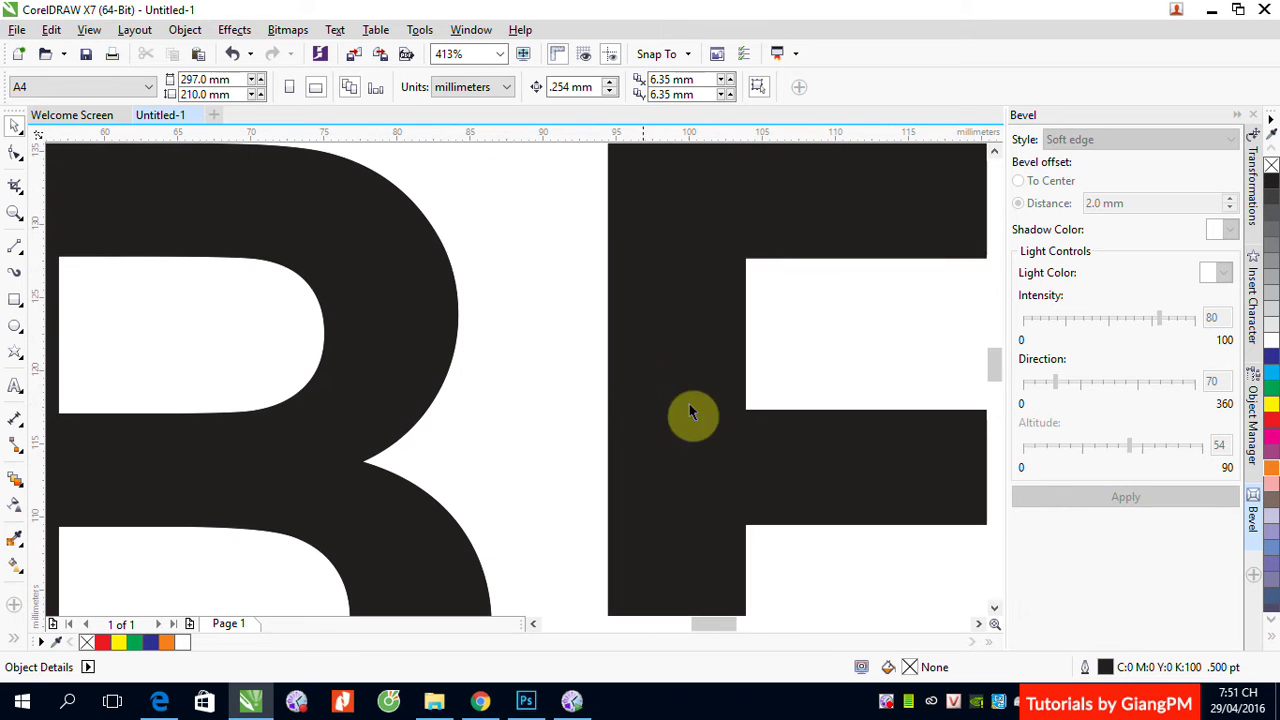
click(458, 320)
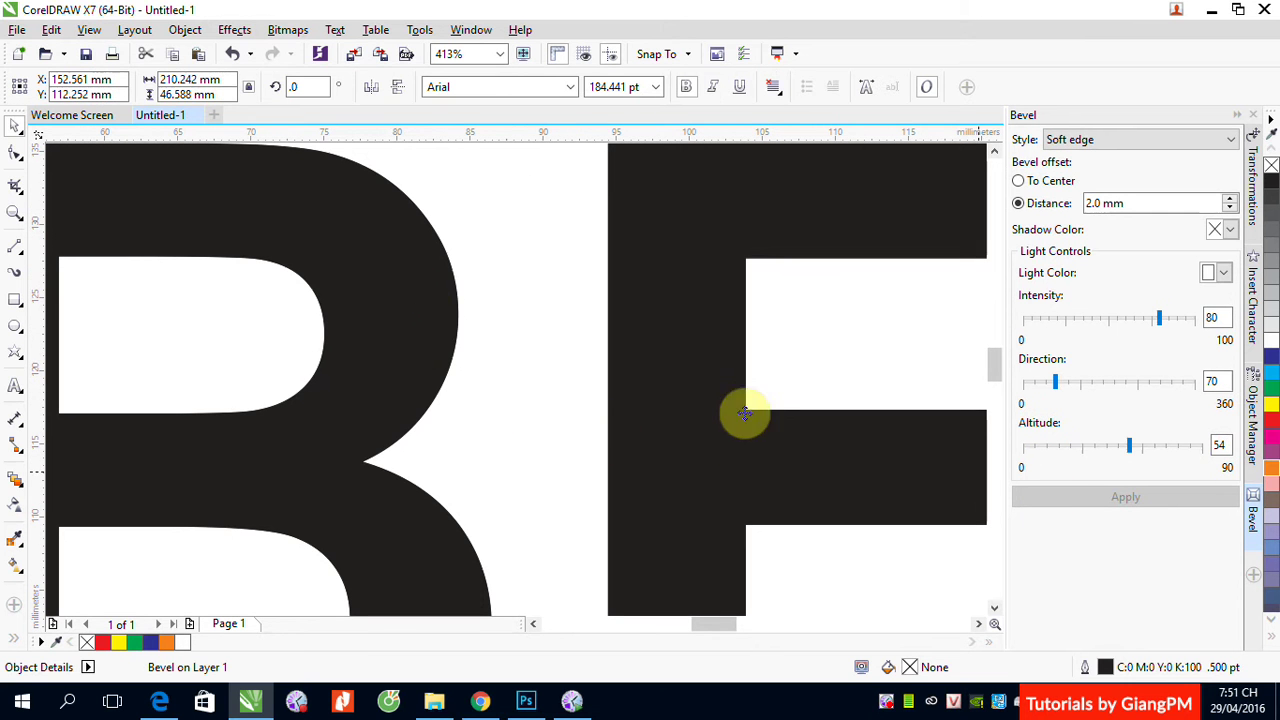
click(613, 317)
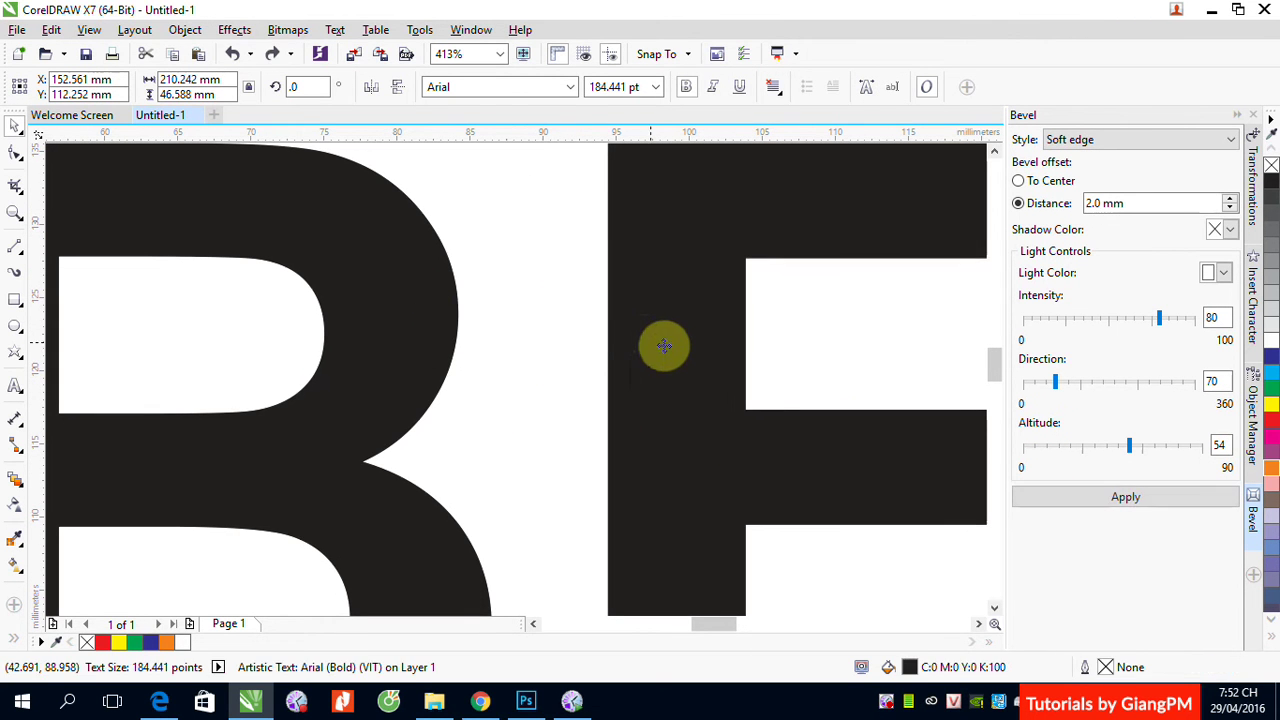
Step: Fill the BEVEL text yellow and apply a soft-edge bevel with a 10 mm offset distance
click(1271, 404)
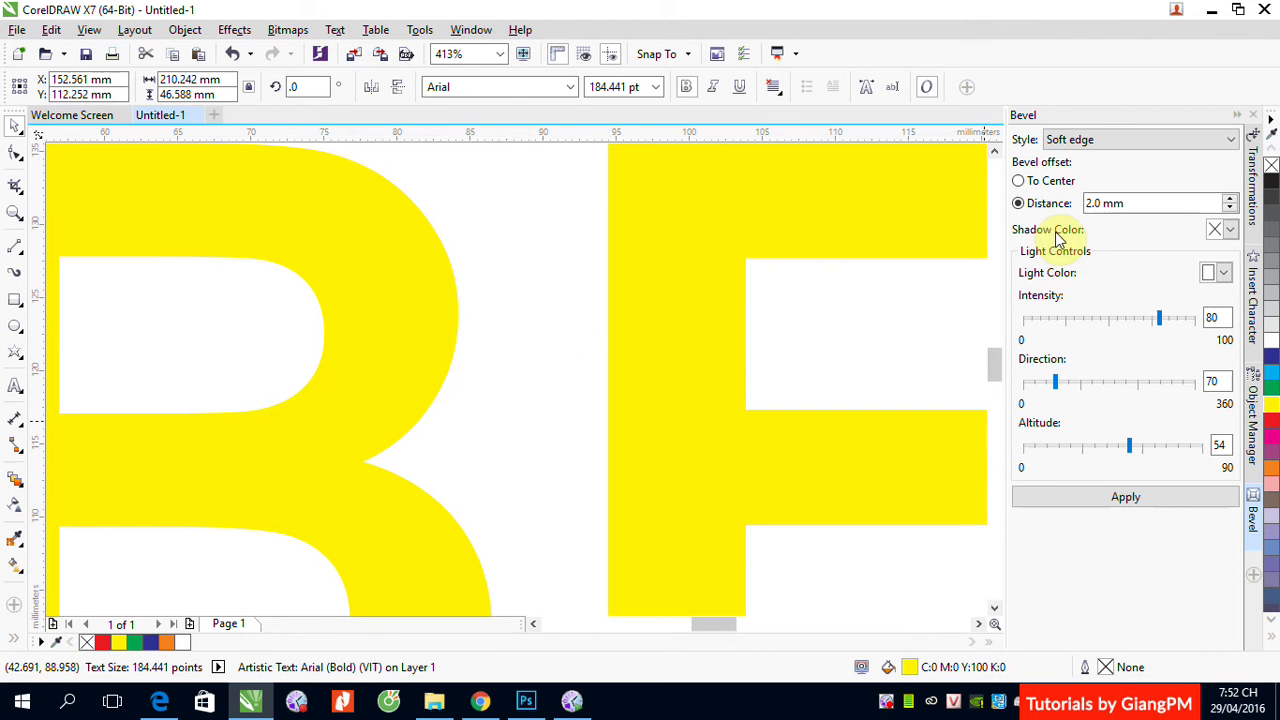
click(1100, 203)
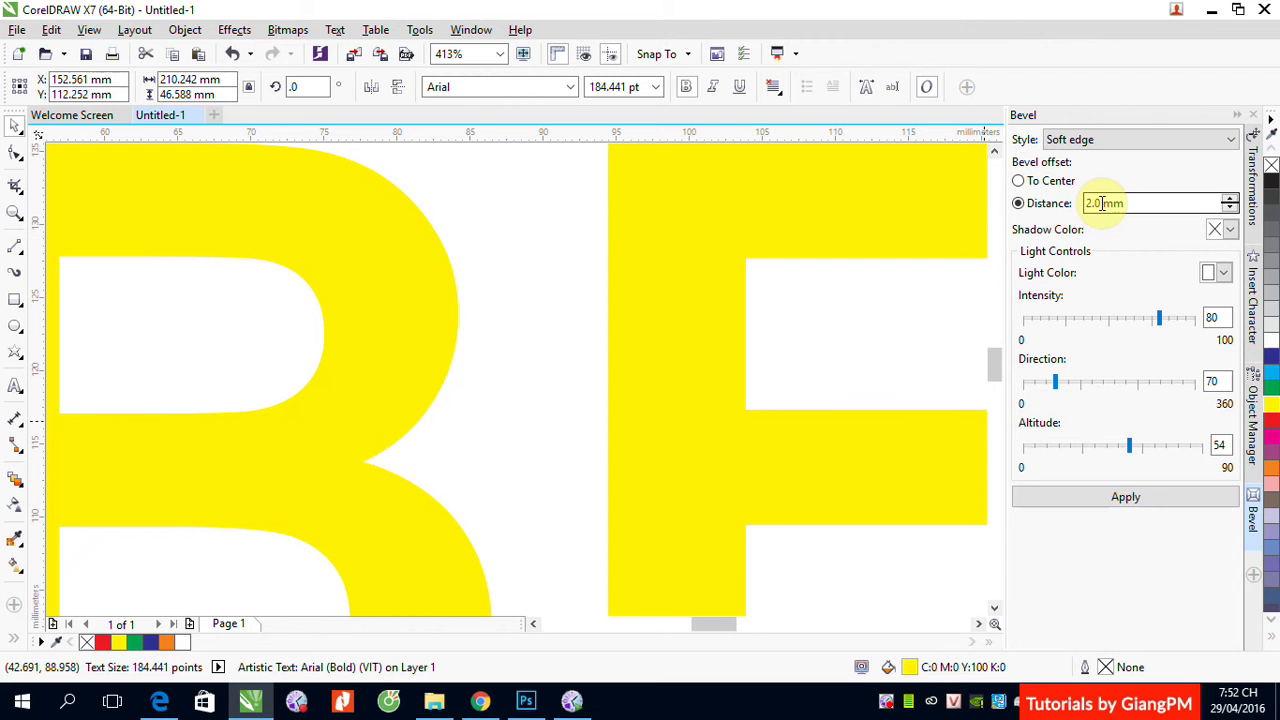
drag(1097, 203, 1082, 209)
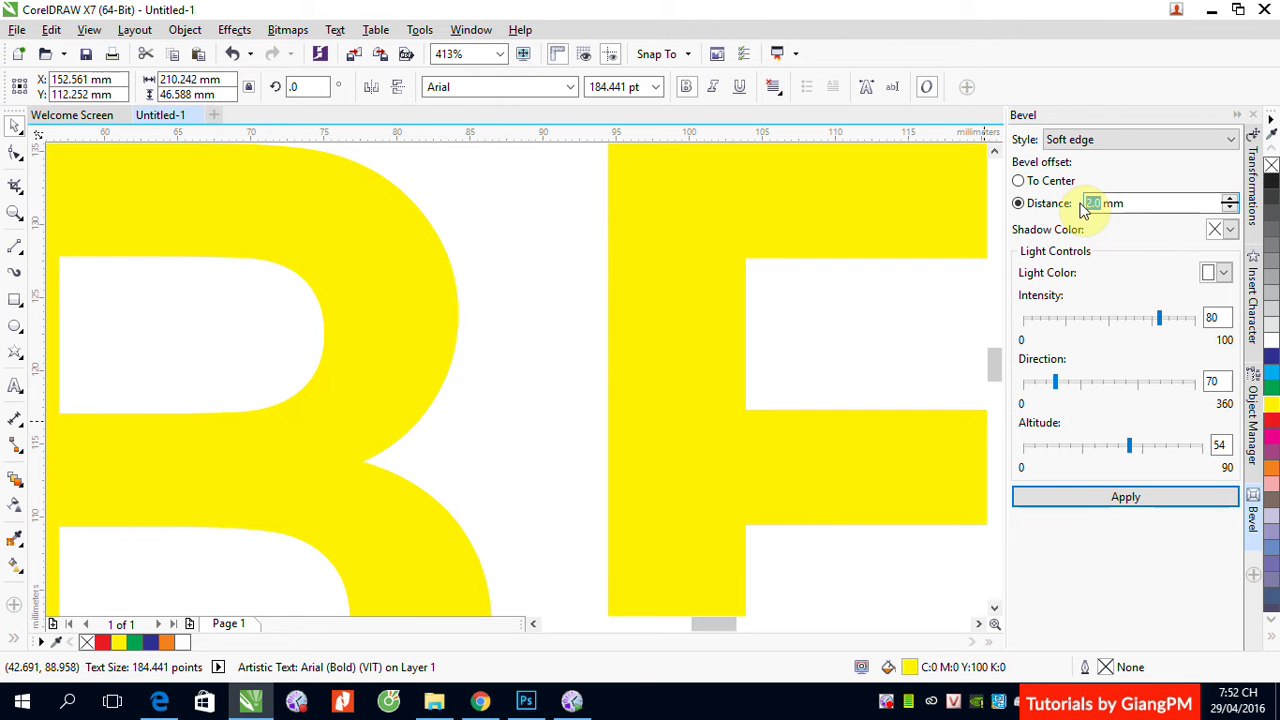
text(2)
double_click(1088, 203)
text(10)
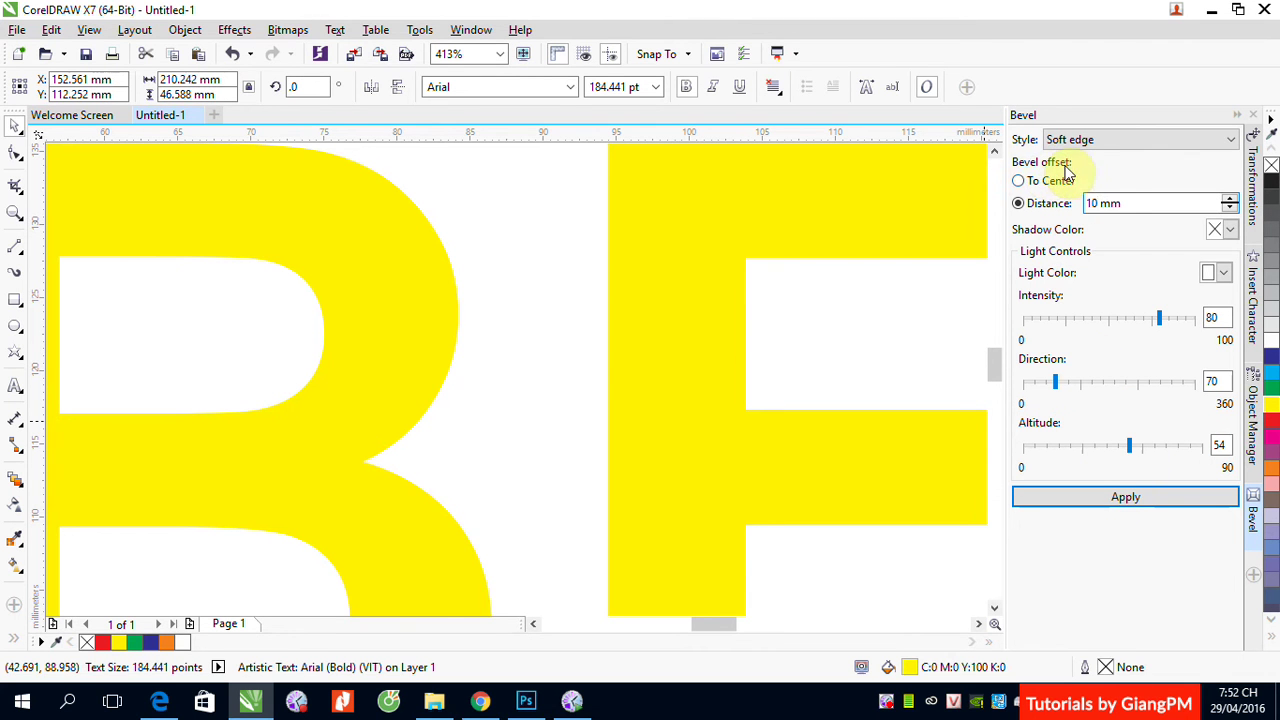
click(1229, 141)
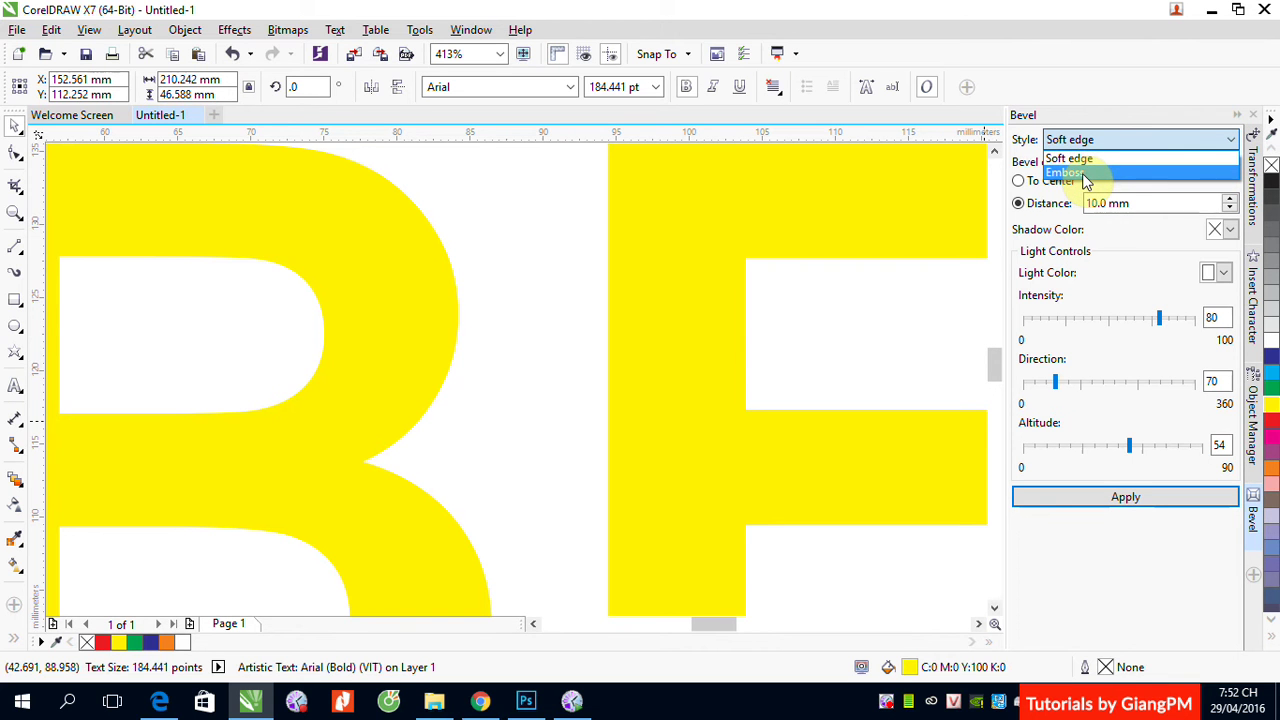
click(1094, 160)
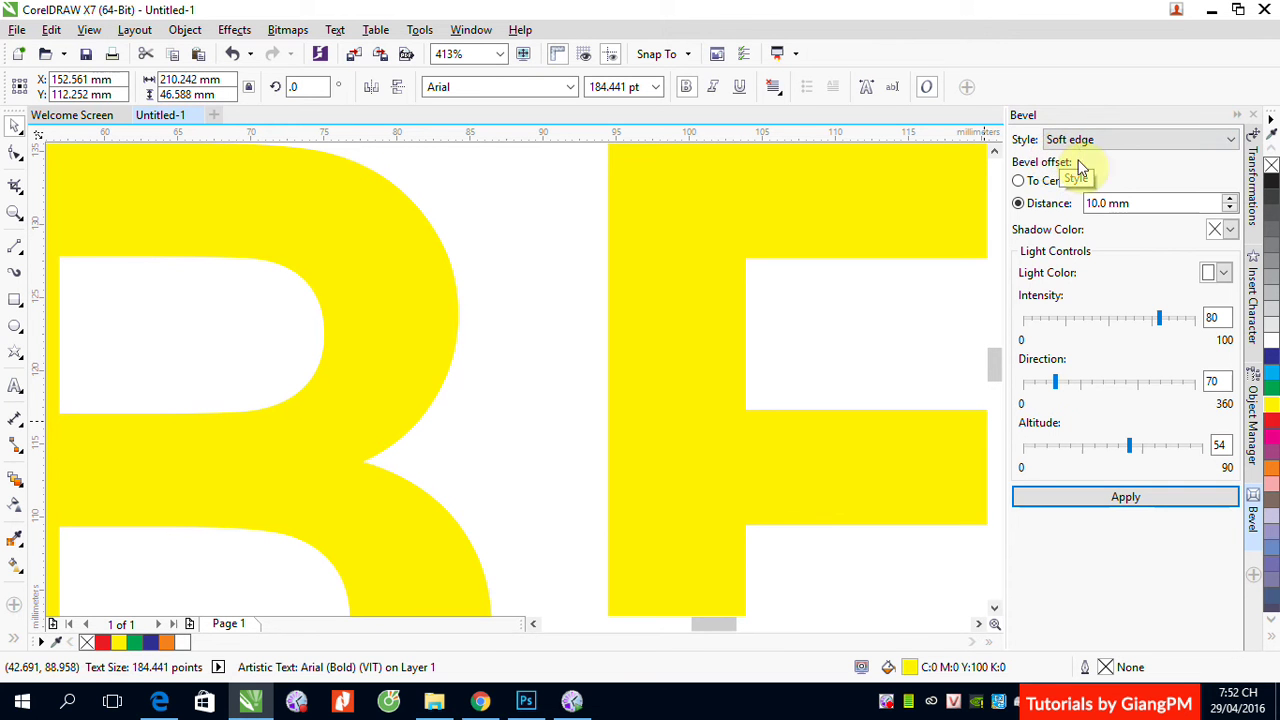
click(1120, 499)
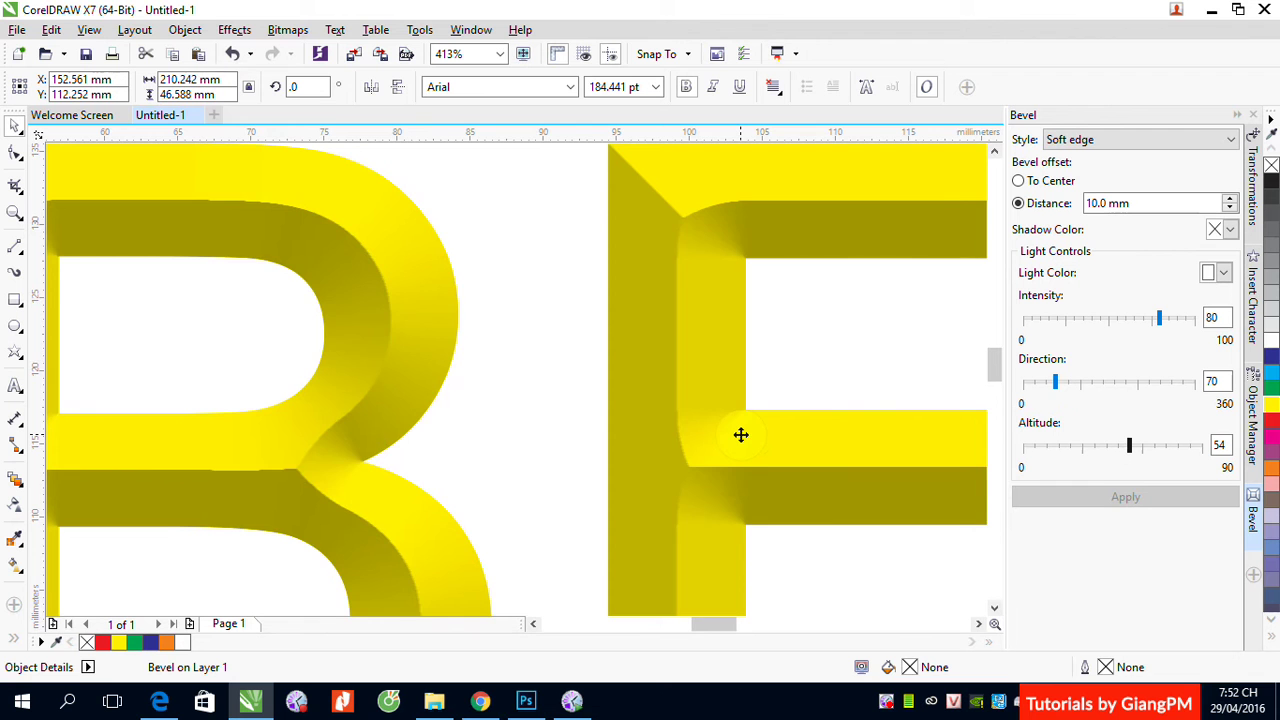
Step: Try a 5 mm bevel offset distance on the yellow text and undo back to the flat, unbevelled text
scroll(740, 434, down, 4)
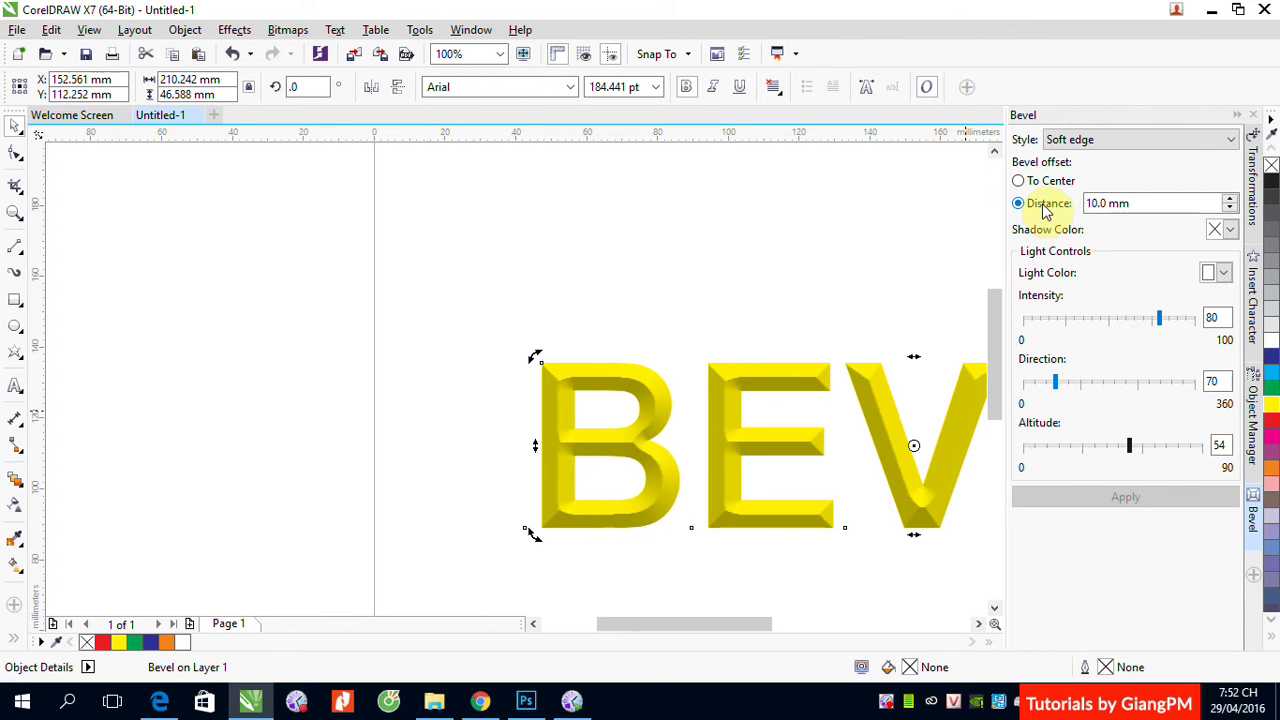
drag(1110, 203, 1074, 204)
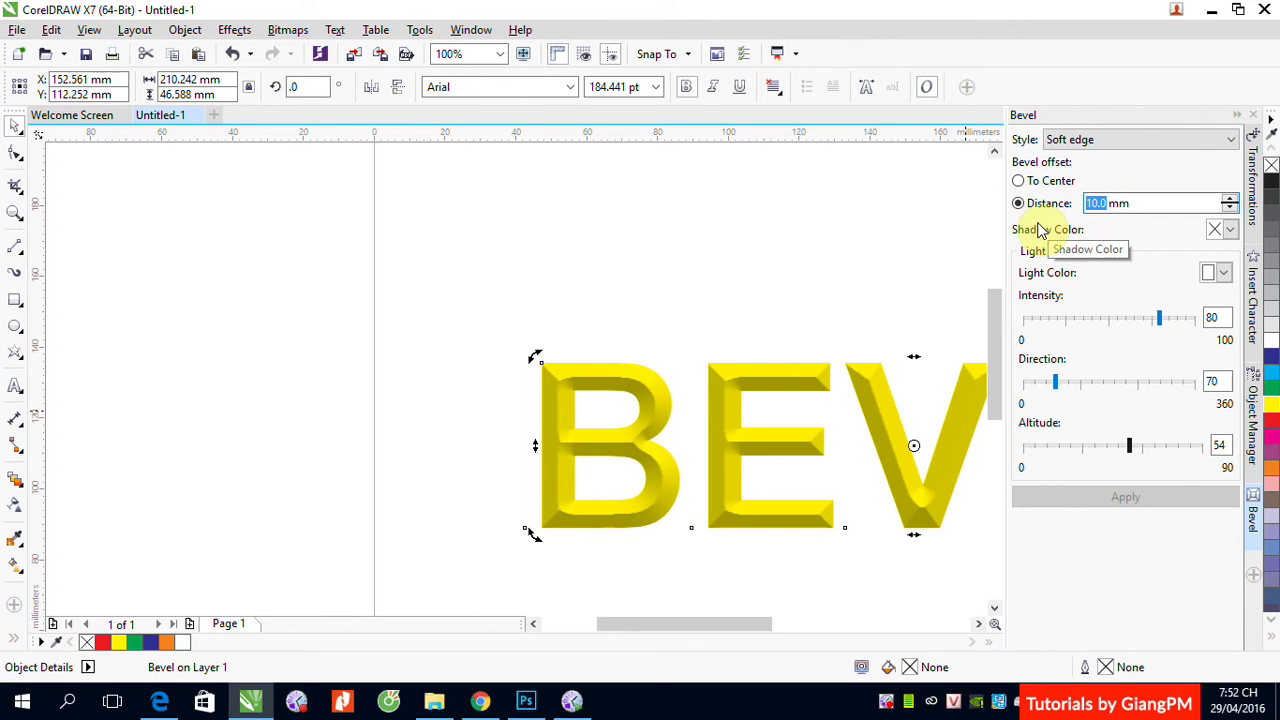
text(5)
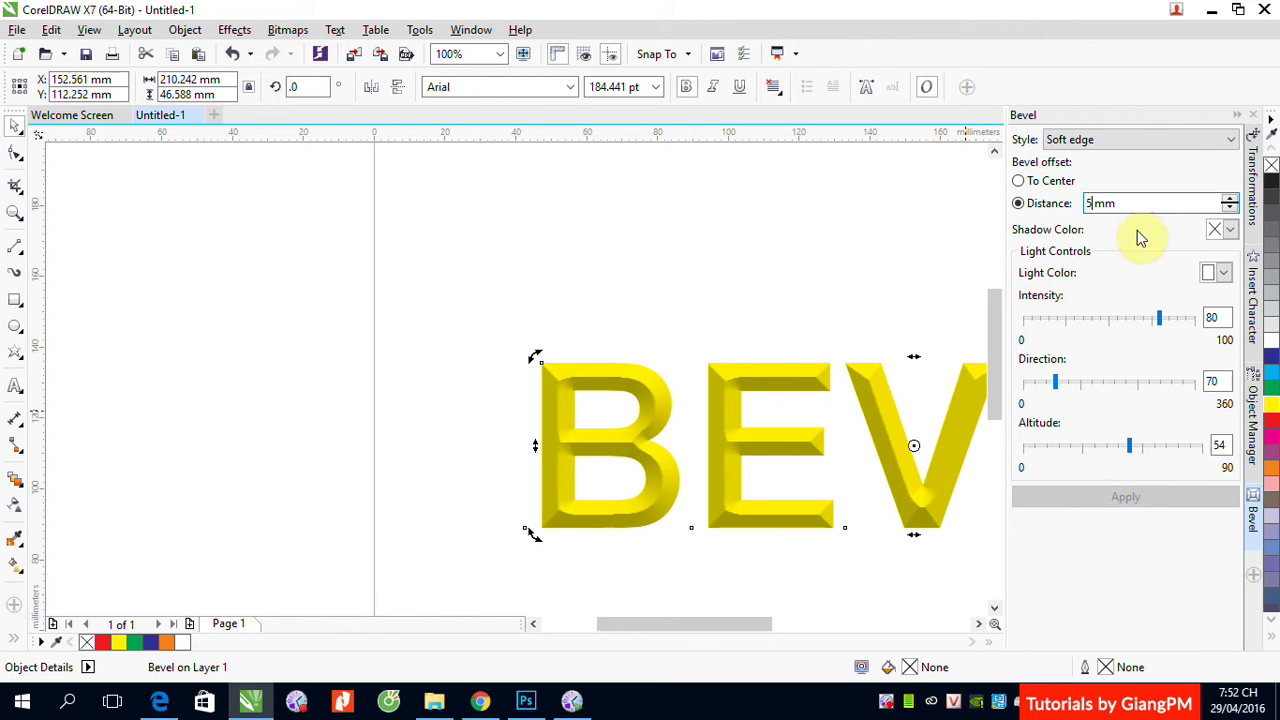
key(Return)
click(1114, 497)
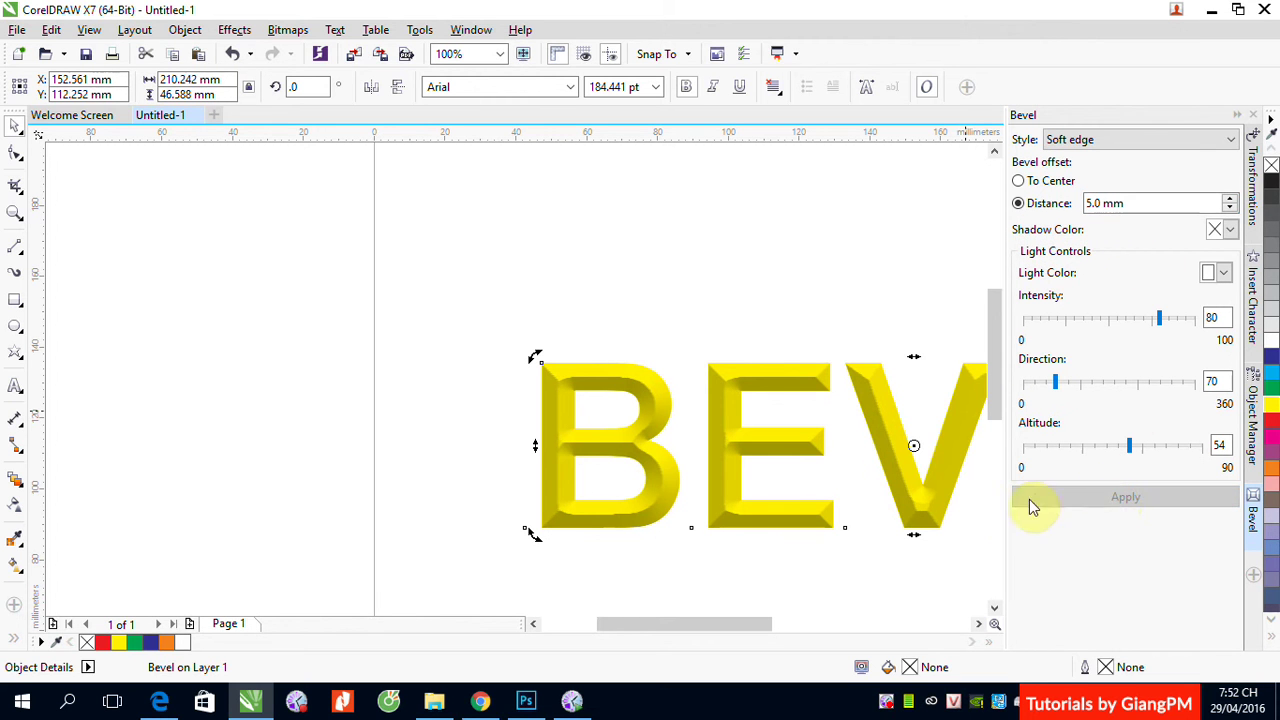
click(771, 343)
click(749, 443)
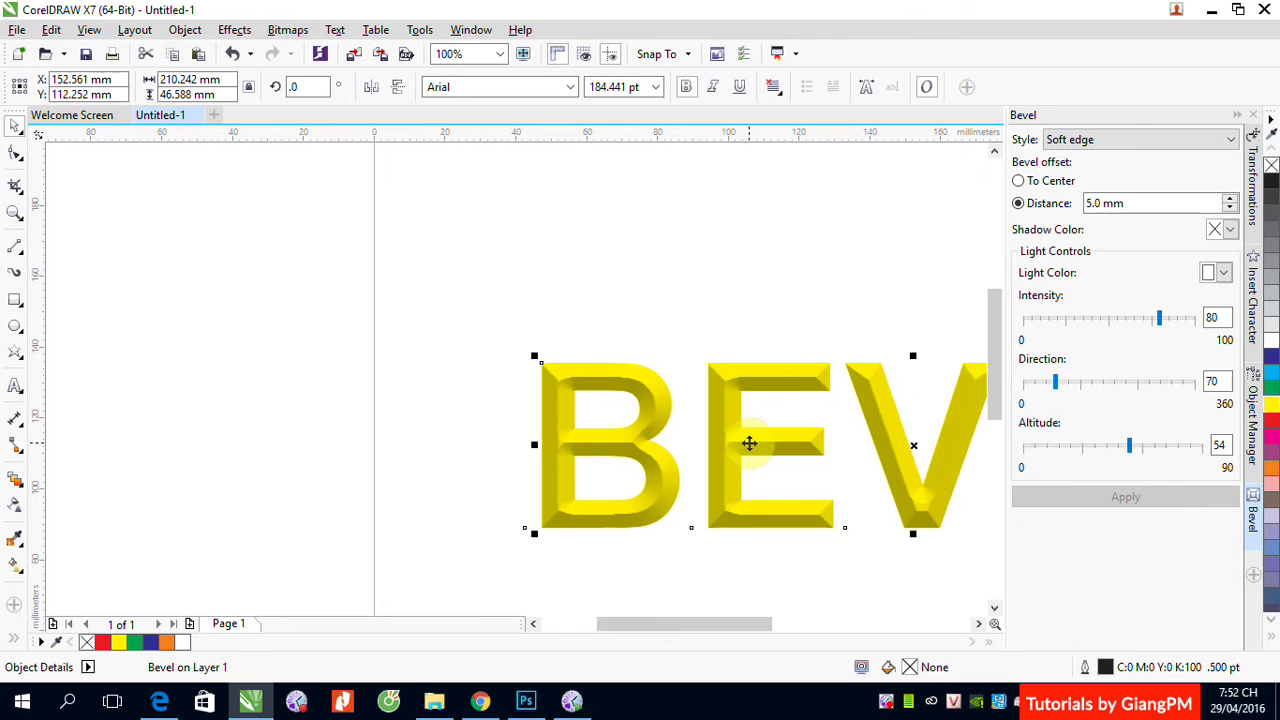
key(ctrl+z)
key(ctrl+z)
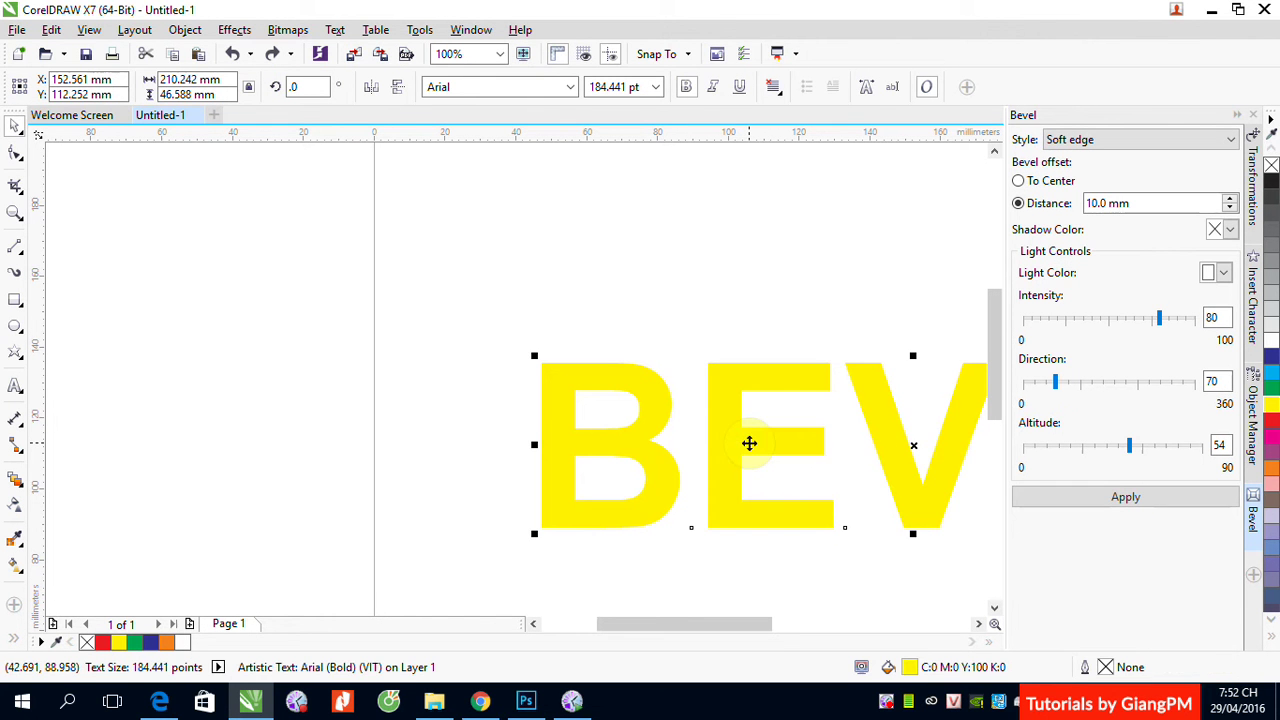
Step: Apply a soft-edge bevel with a 5 mm offset distance to the flat yellow text
double_click(1100, 203)
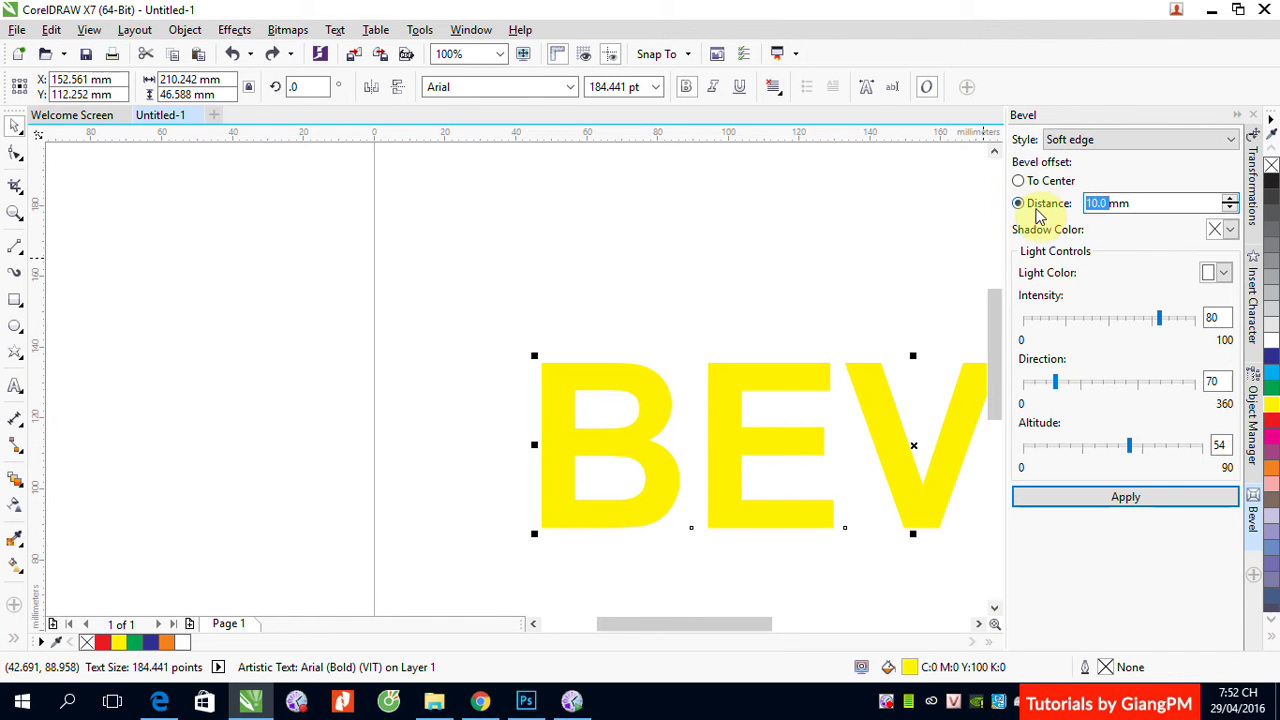
text(5)
click(1118, 500)
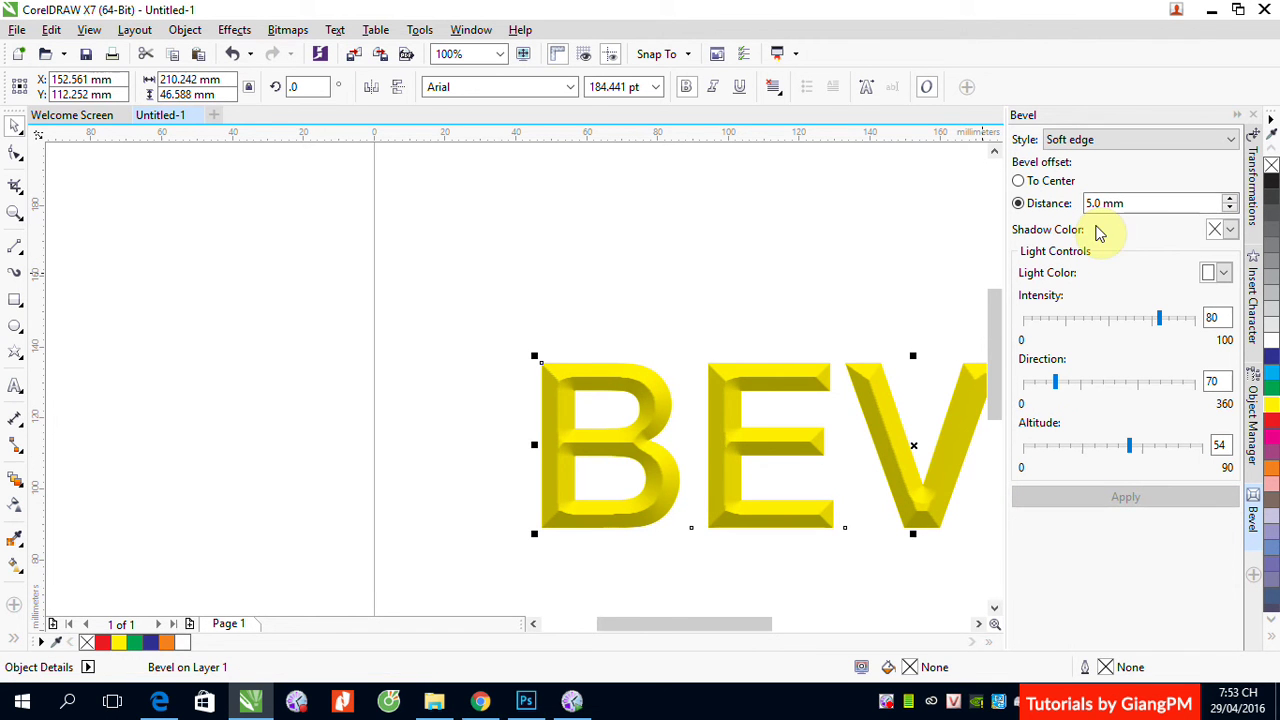
Step: Redo the soft-edge bevel on the yellow text with a 2 mm offset distance and deselect it
double_click(1102, 203)
text(2)
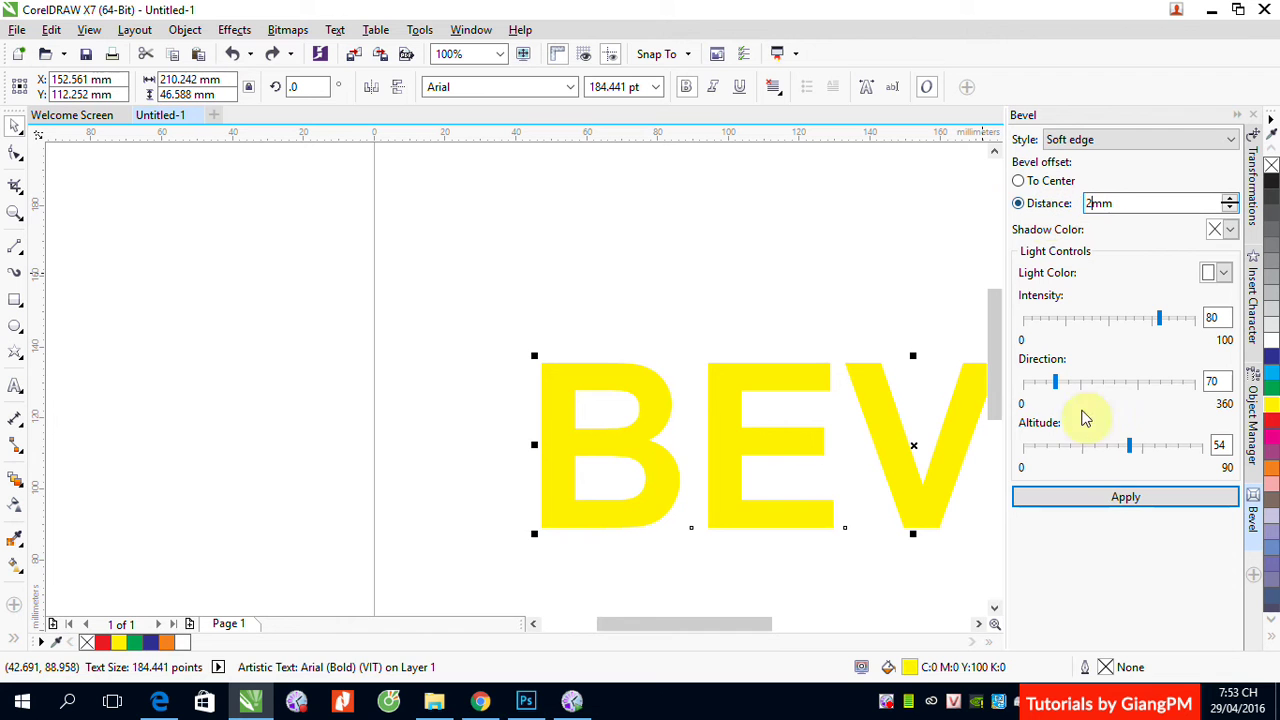
click(1092, 500)
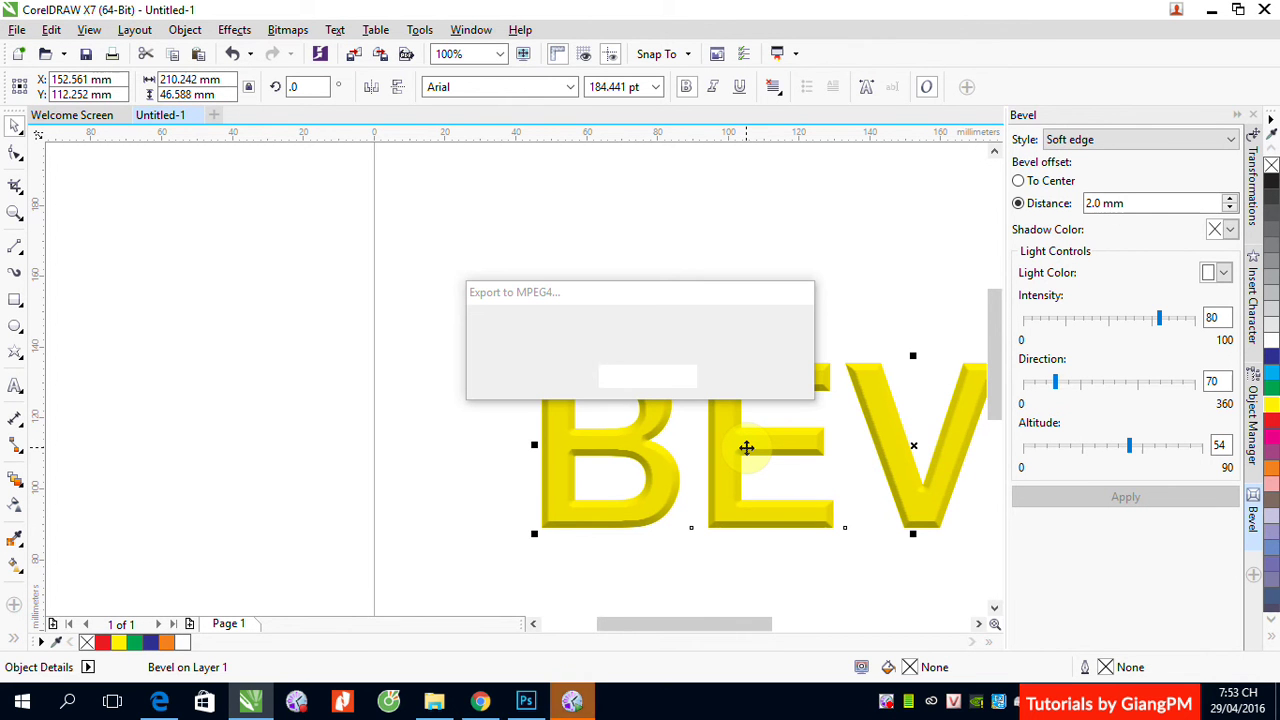
click(914, 297)
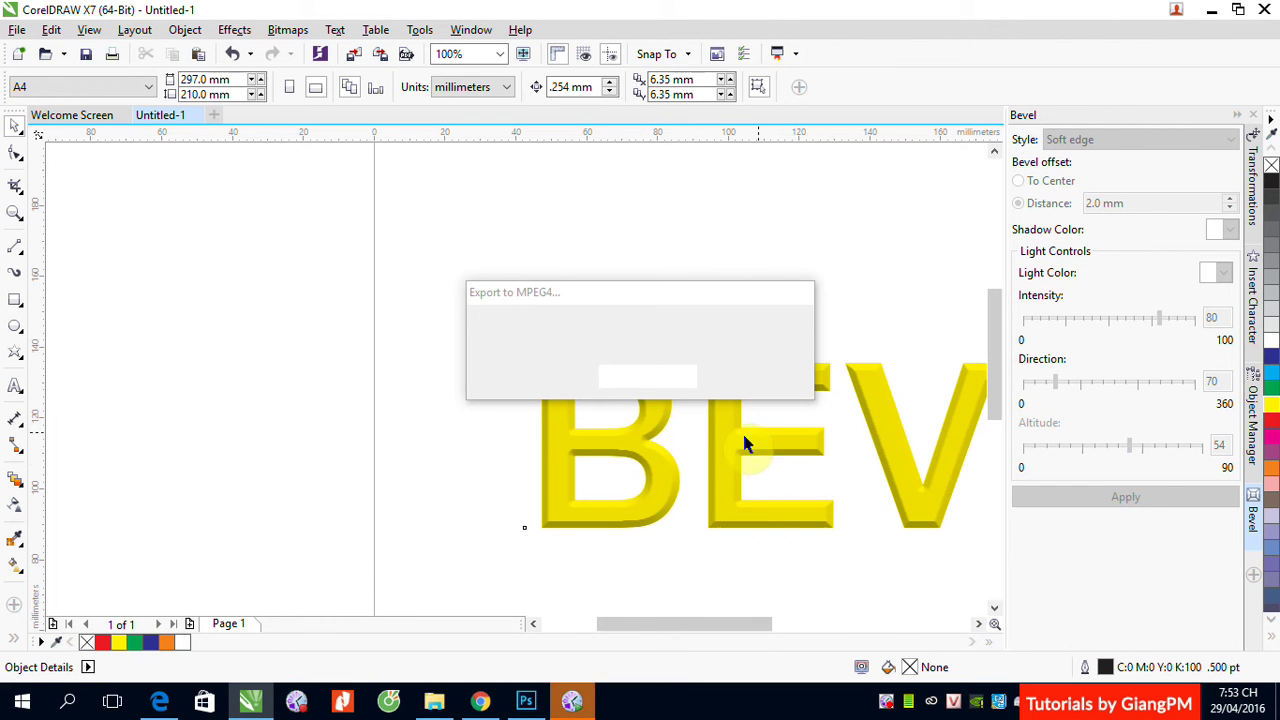
click(747, 576)
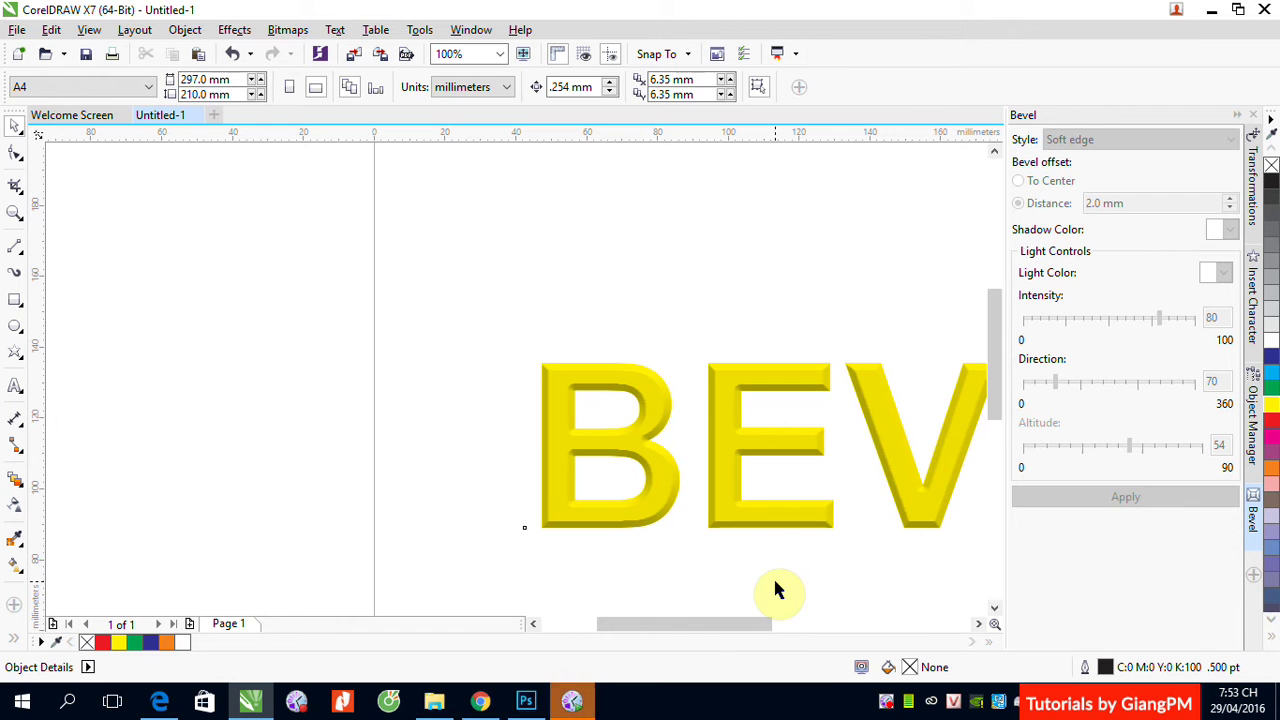
Step: Try the To Center bevel offset on the BEVEL text and undo back to the flat lettering
click(891, 507)
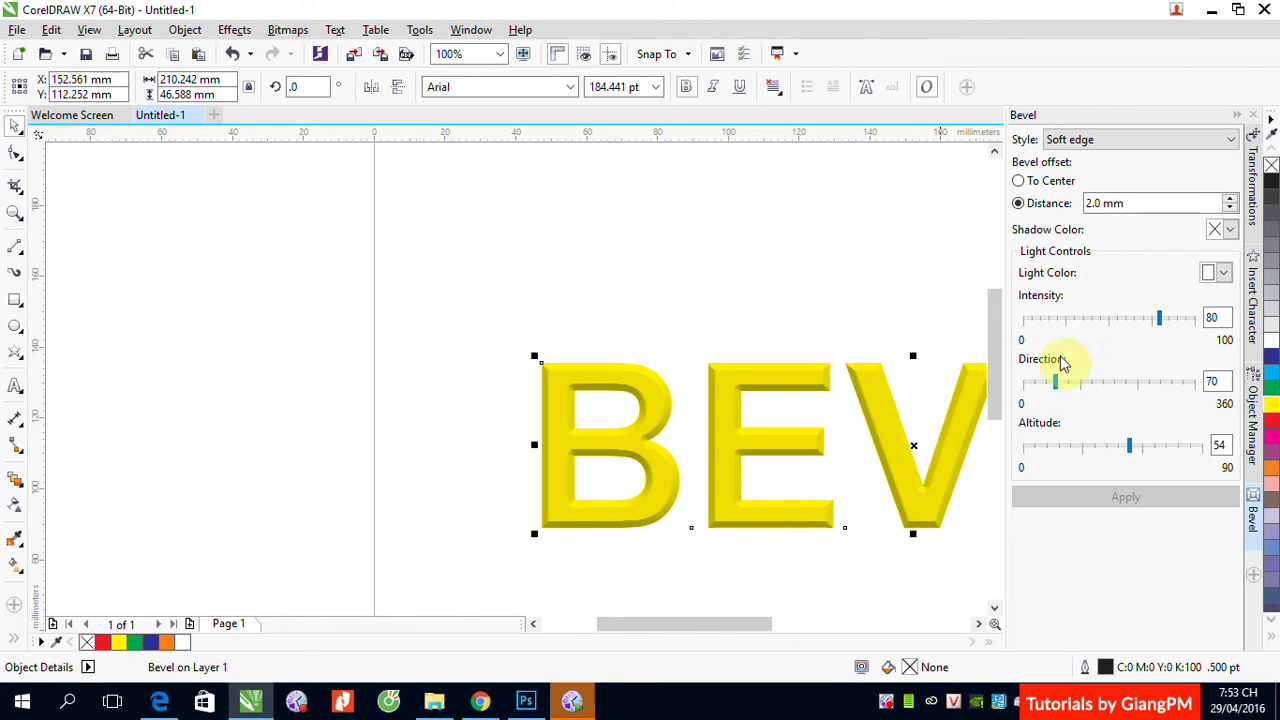
click(1017, 182)
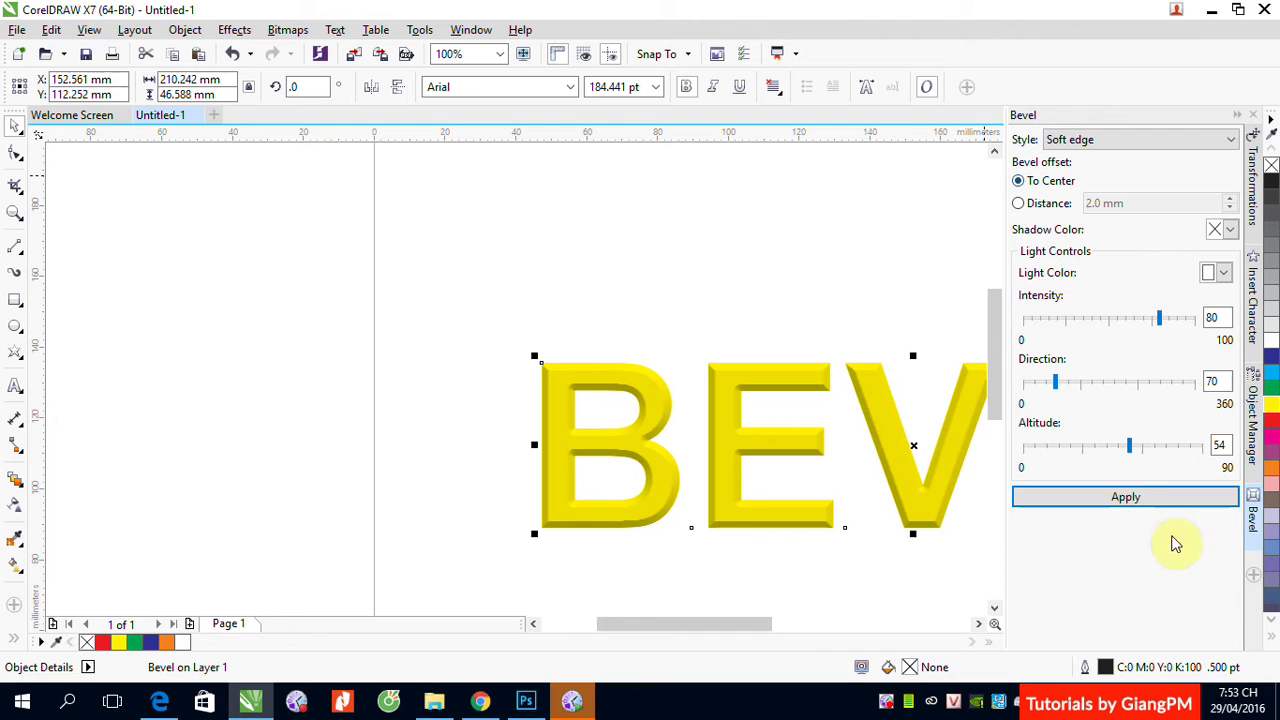
click(1146, 505)
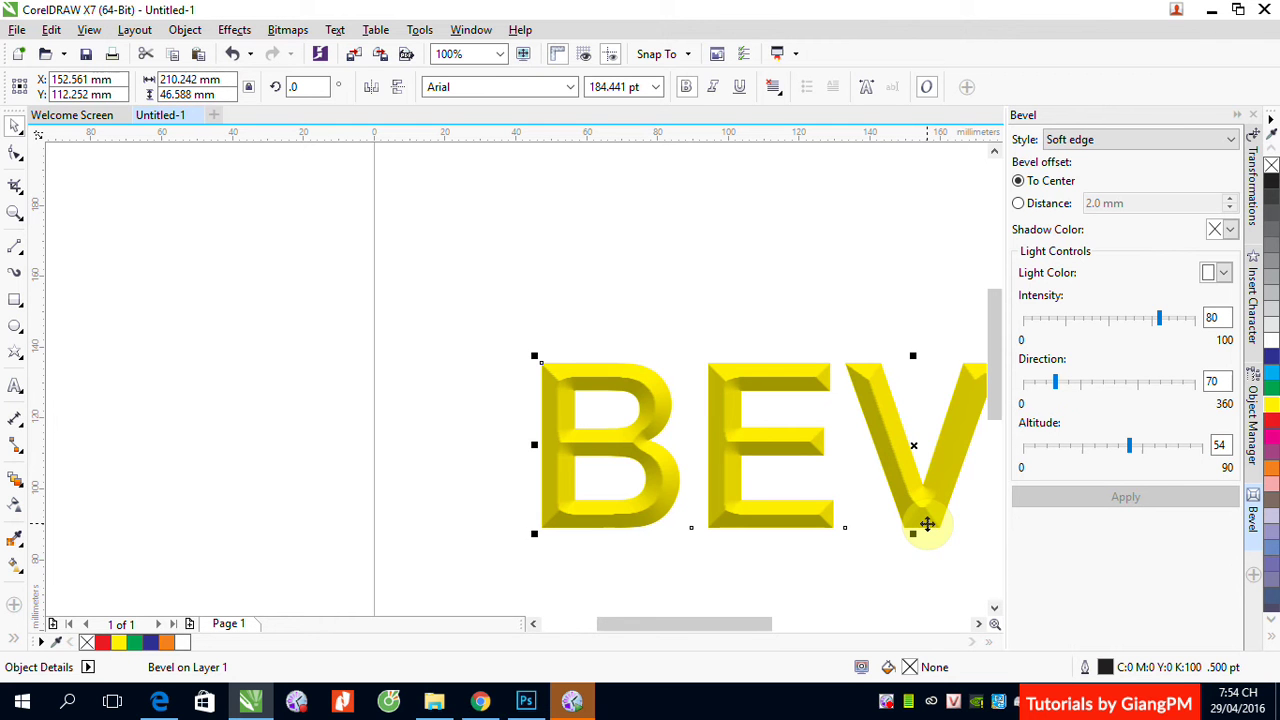
key(ctrl+z)
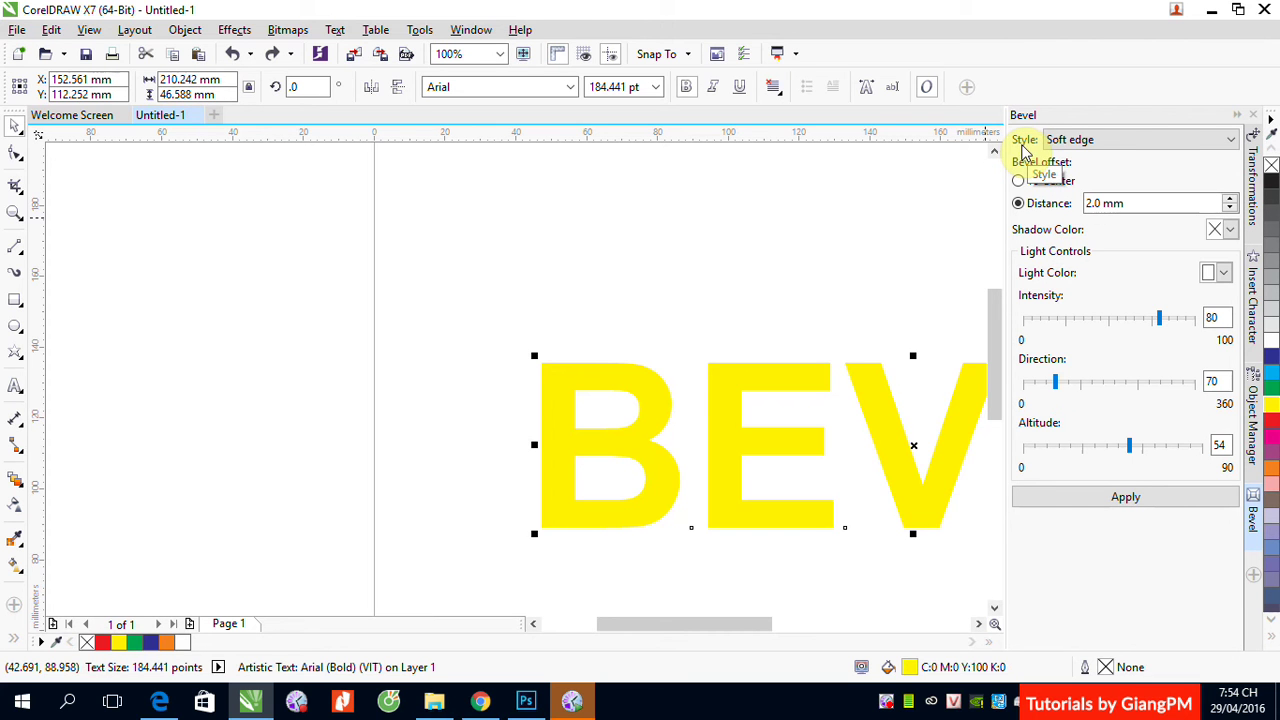
Step: Apply an Emboss-style bevel with a .508 mm distance and a light direction of 135 to the yellow text
click(1234, 139)
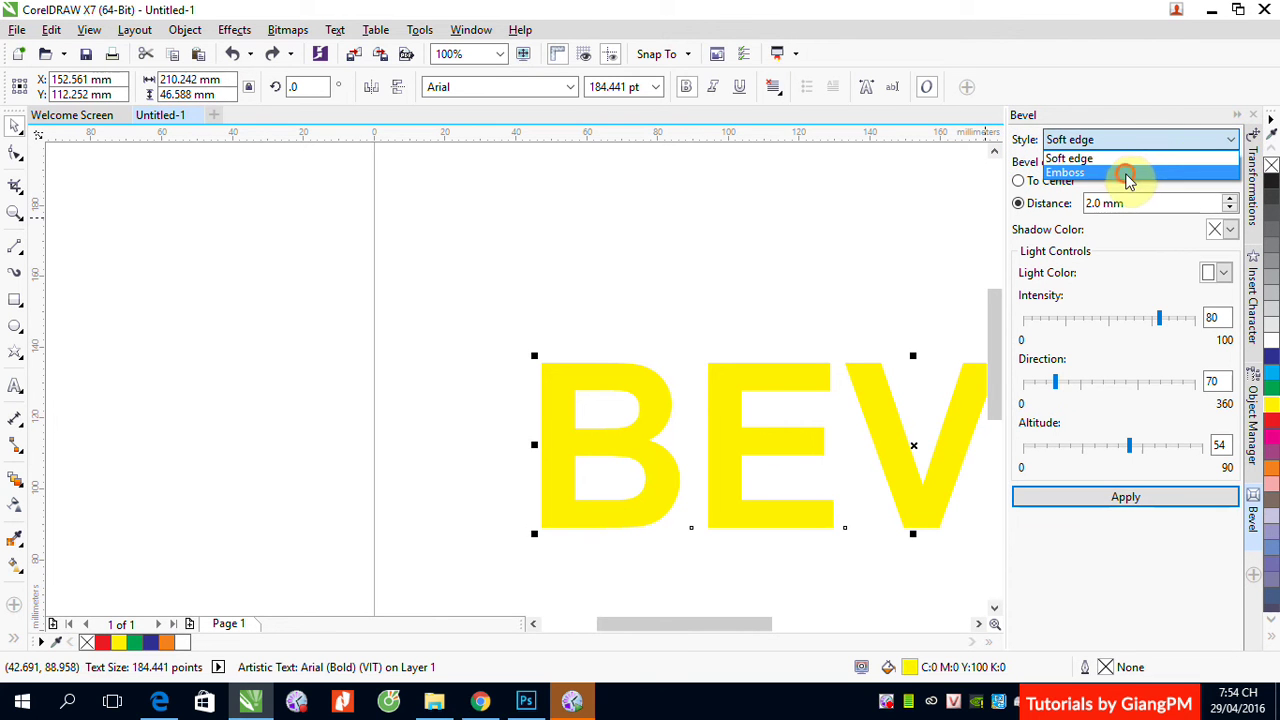
click(1128, 173)
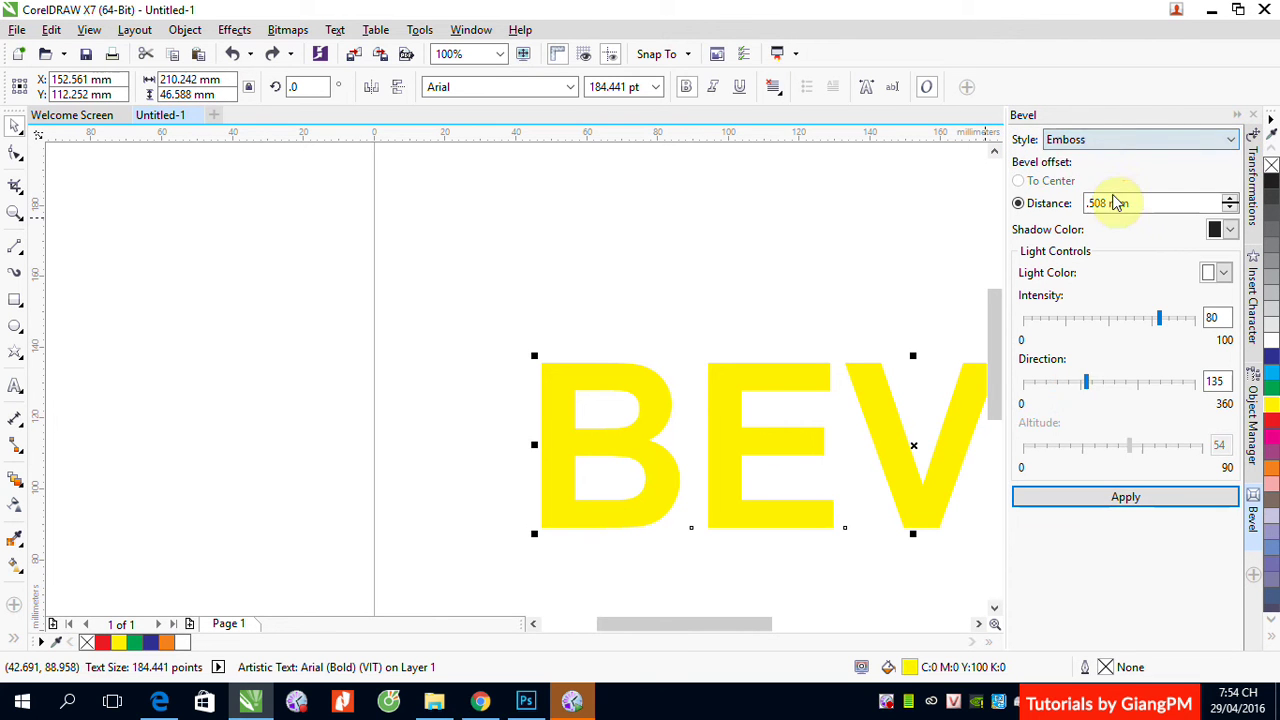
click(1124, 504)
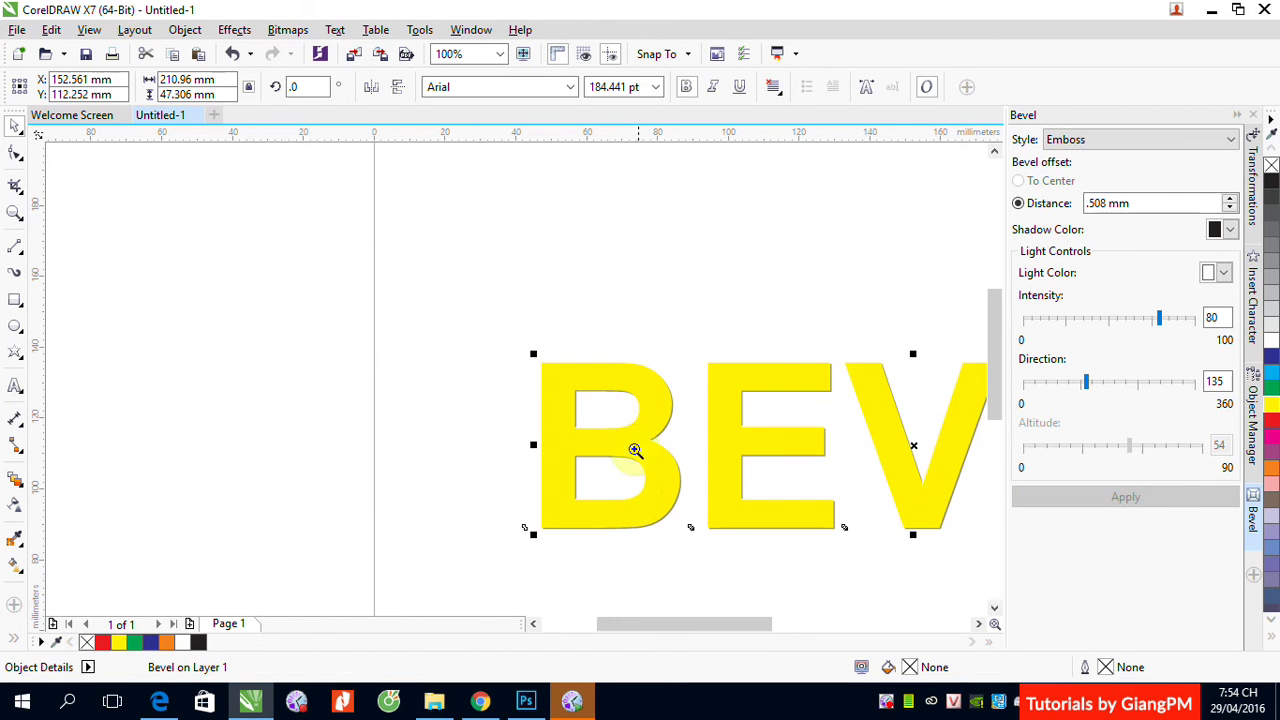
key(z)
drag(580, 334, 910, 530)
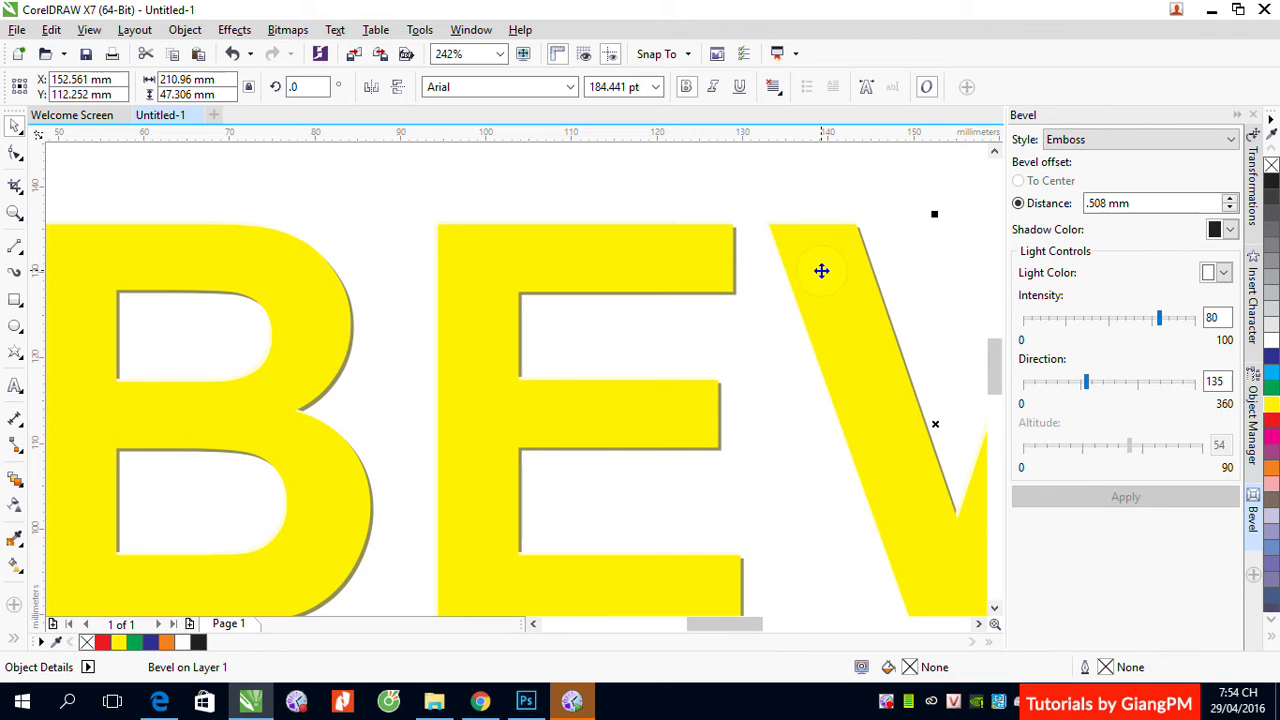
scroll(821, 270, down, 4)
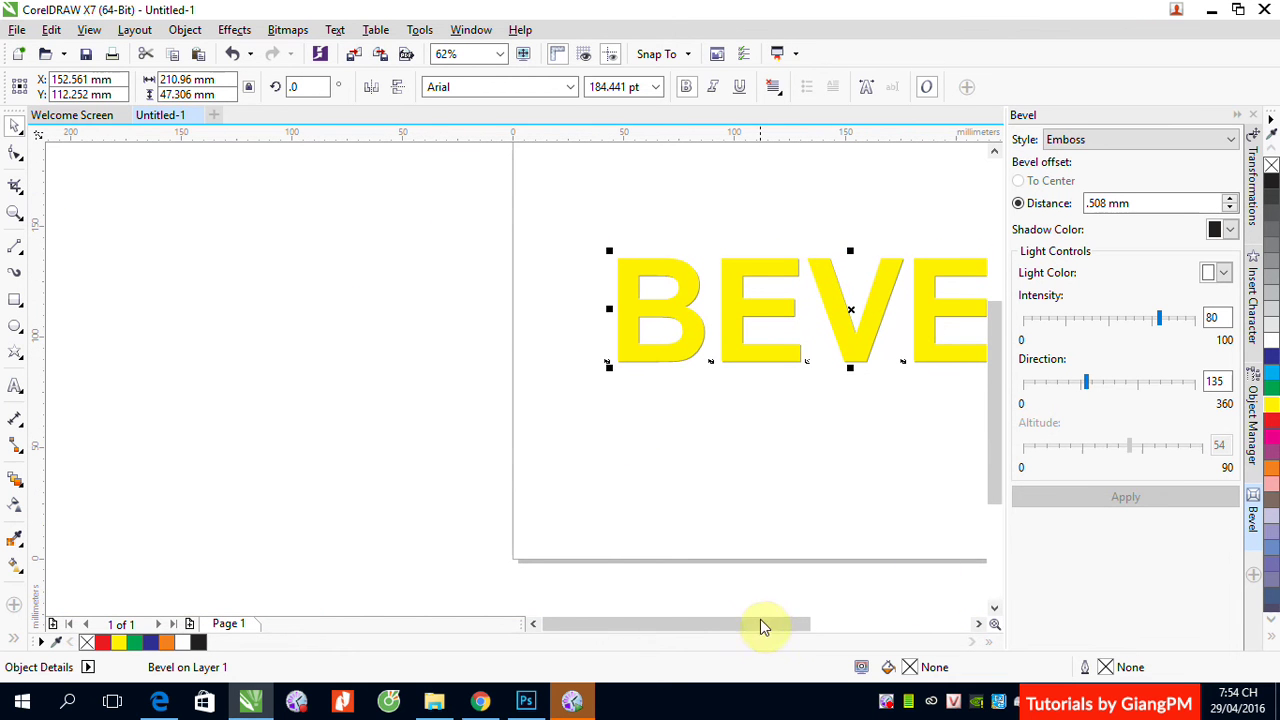
Step: Add a page-sized 297 by 210 mm rectangle behind the embossed text, fill it yellow and deselect it
drag(760, 622, 797, 600)
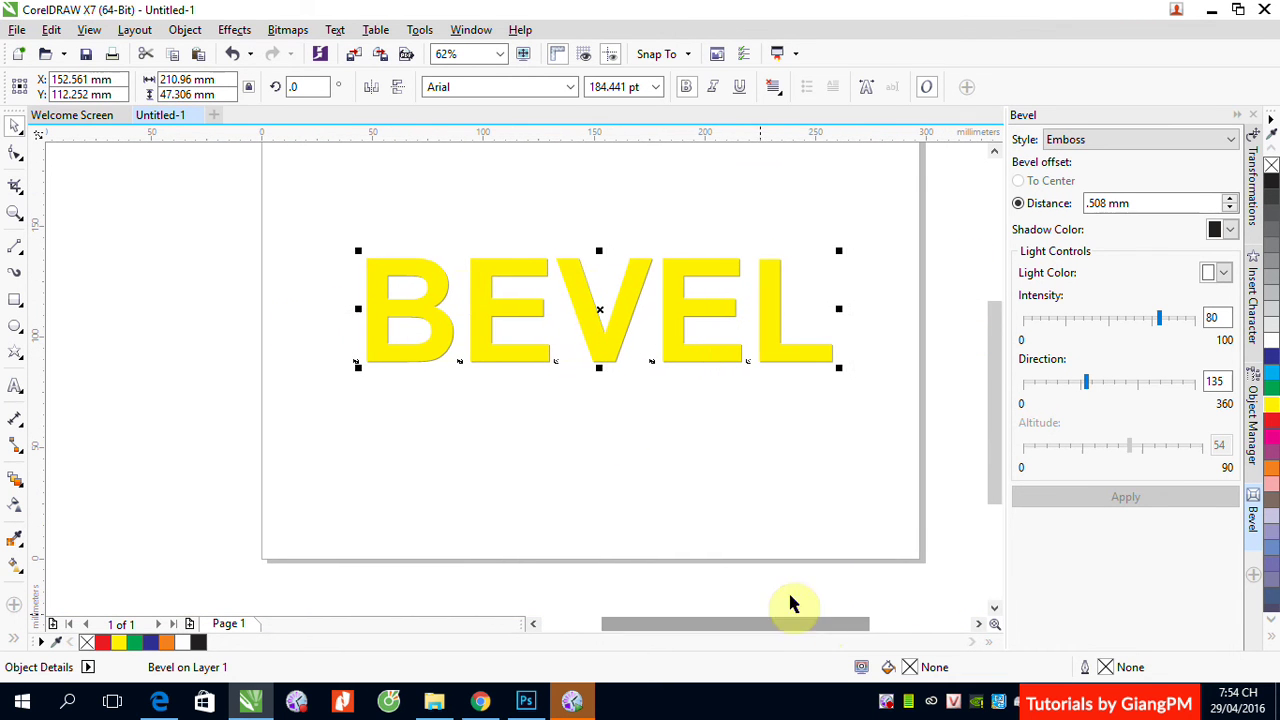
double_click(16, 300)
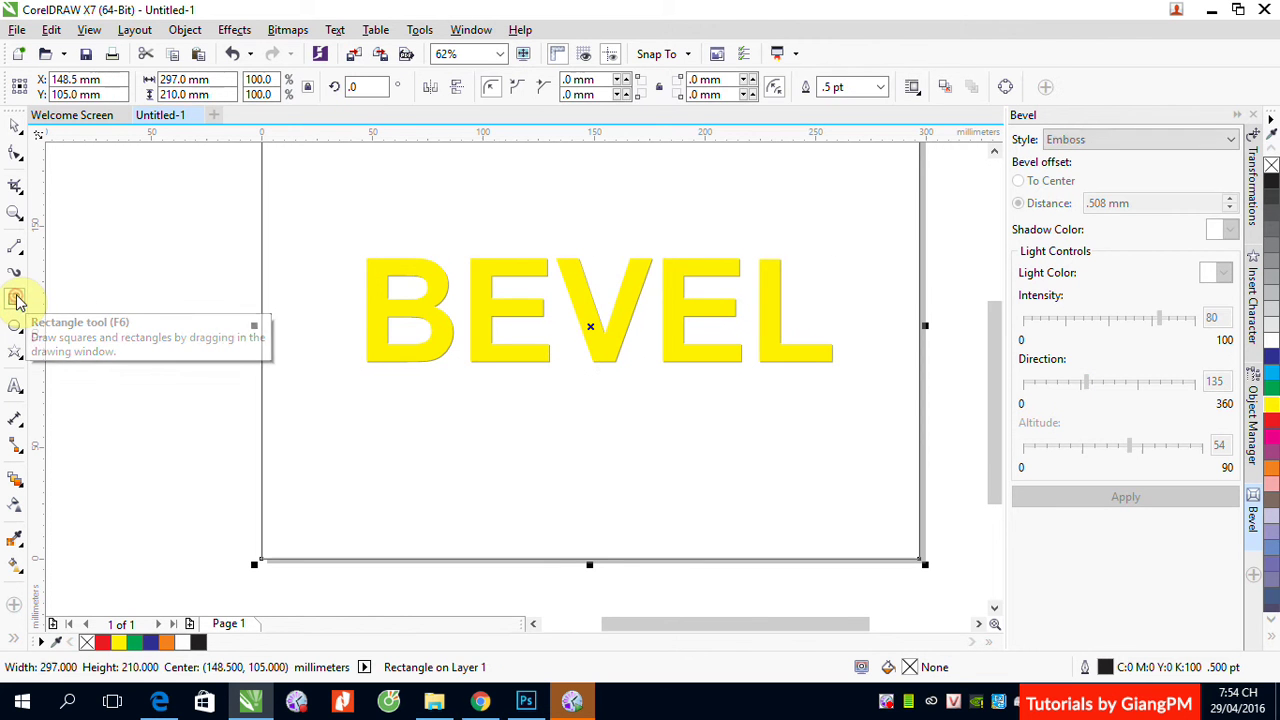
click(1268, 407)
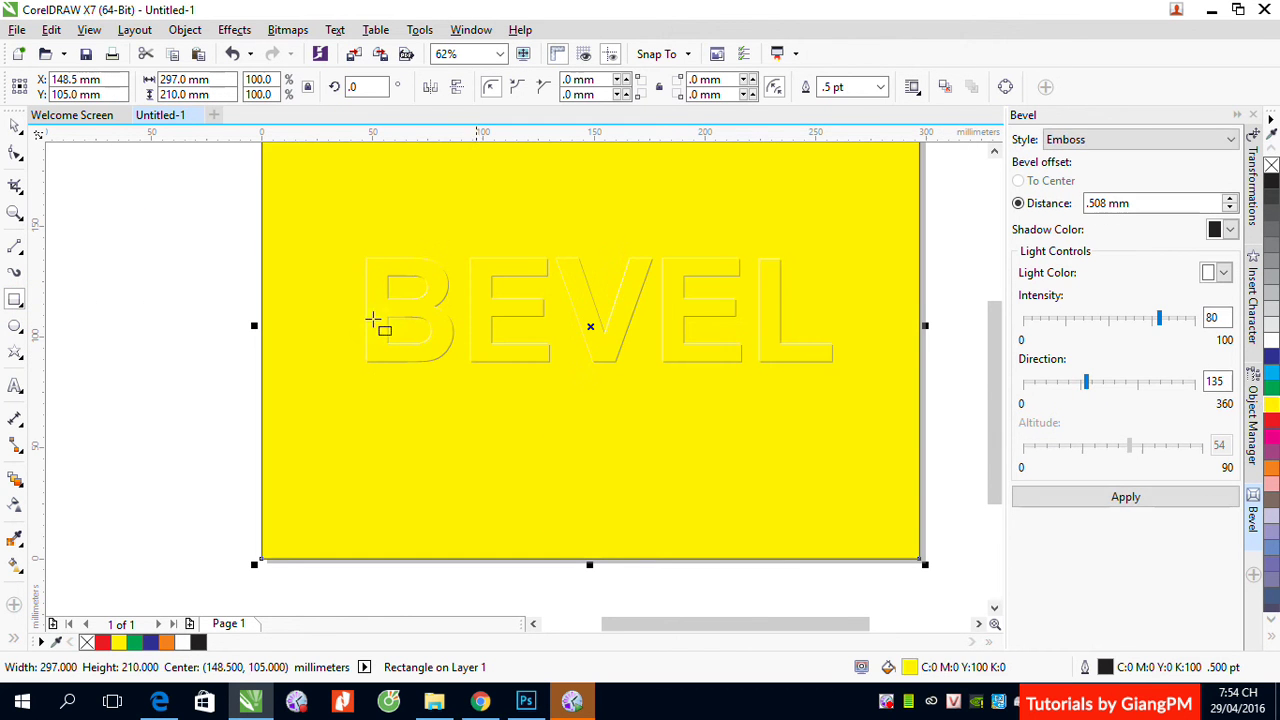
click(15, 130)
click(116, 256)
click(526, 355)
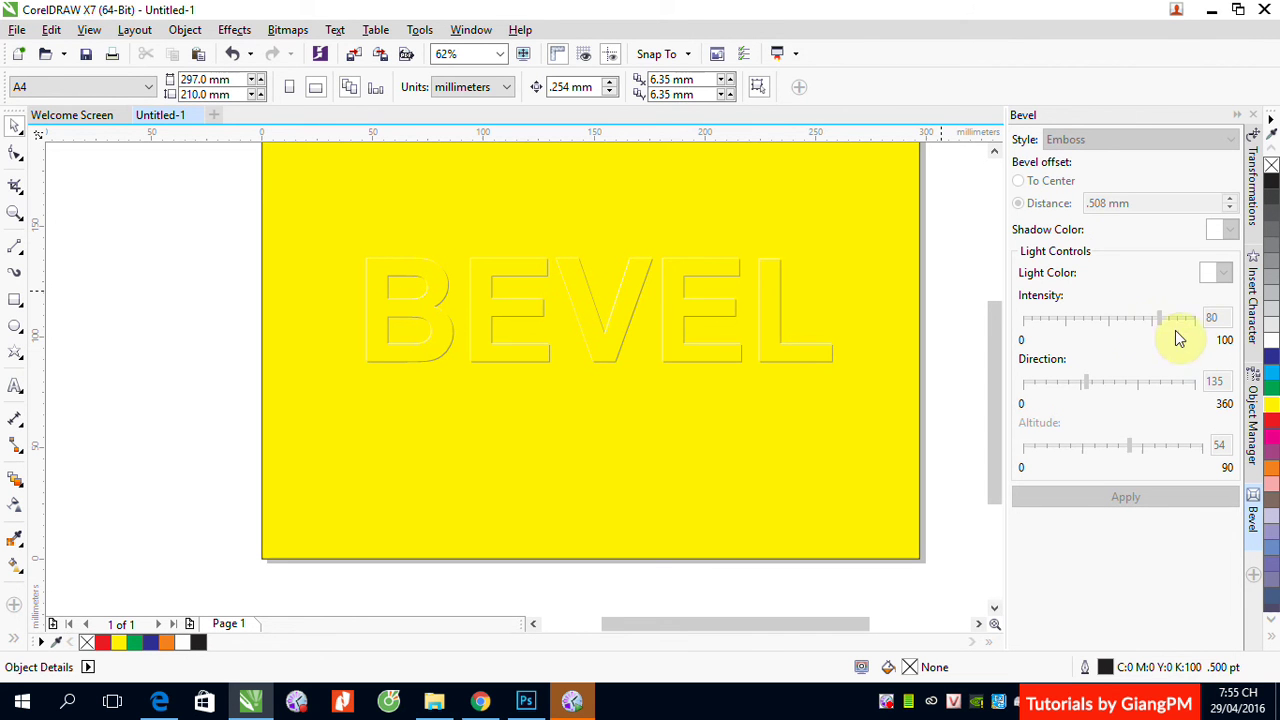
Step: Set the light direction of the BEVEL text's emboss to 242 and apply it
click(785, 356)
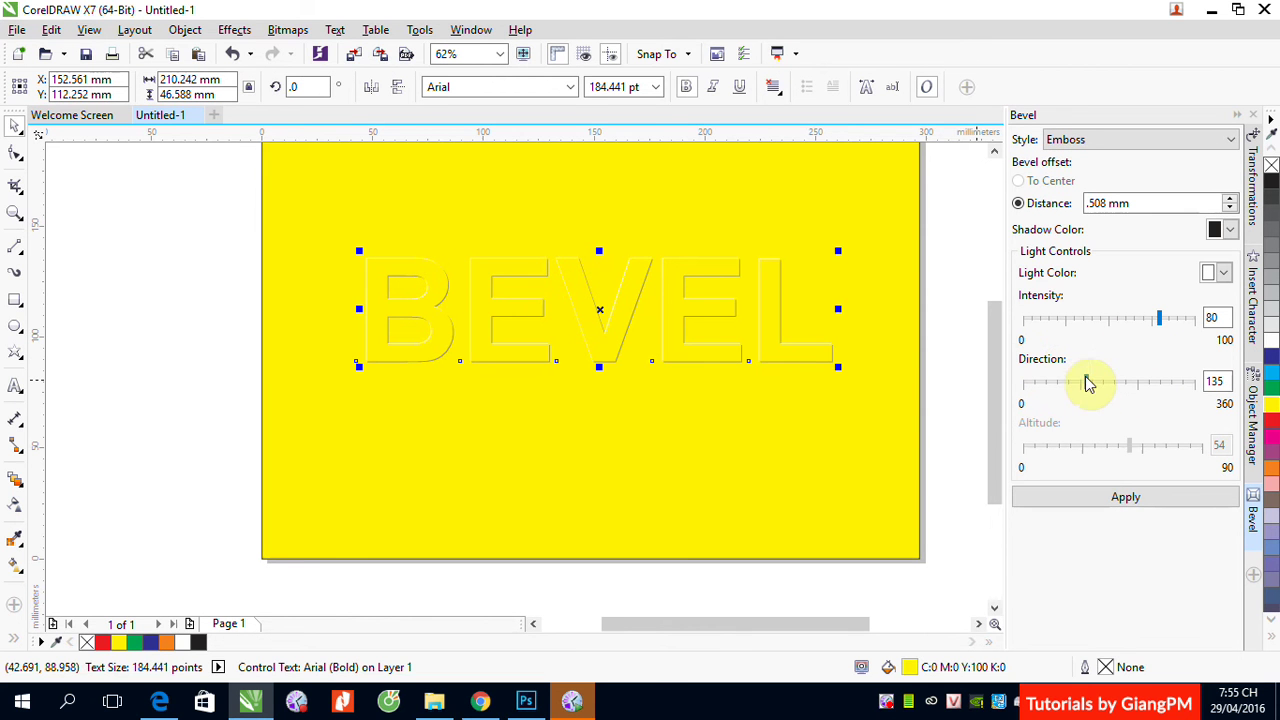
drag(1087, 382, 1106, 386)
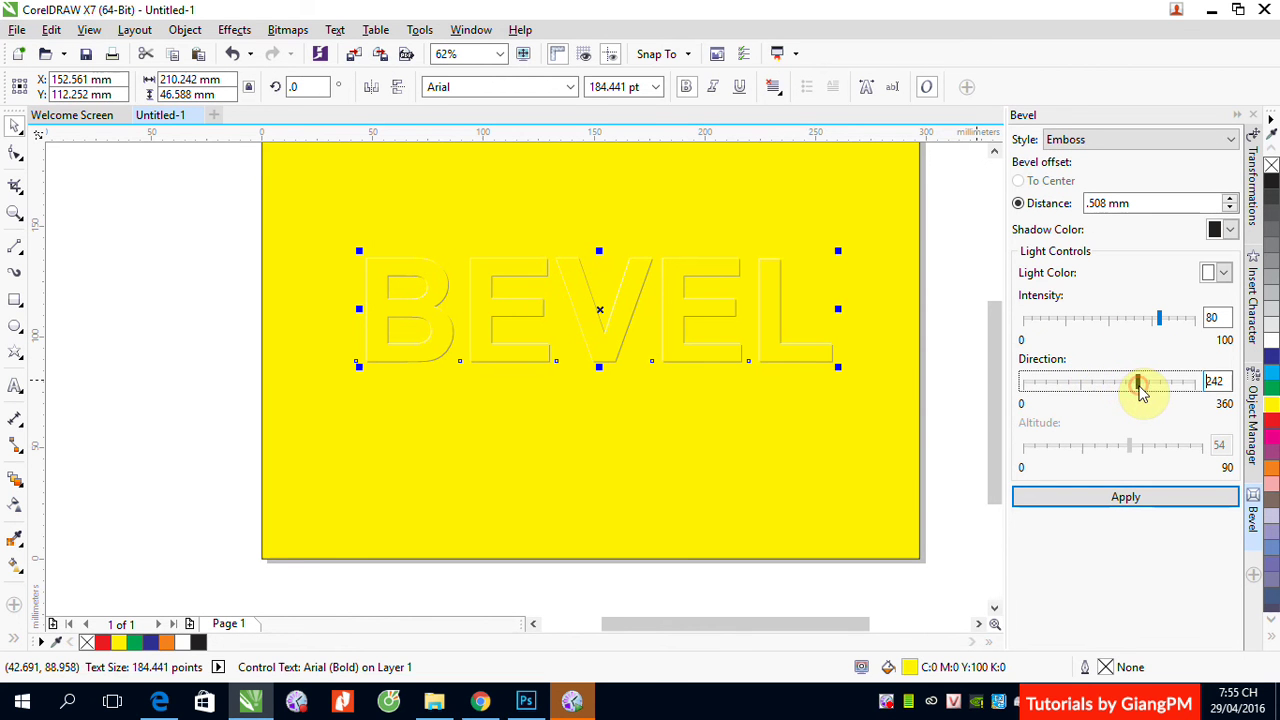
click(1120, 503)
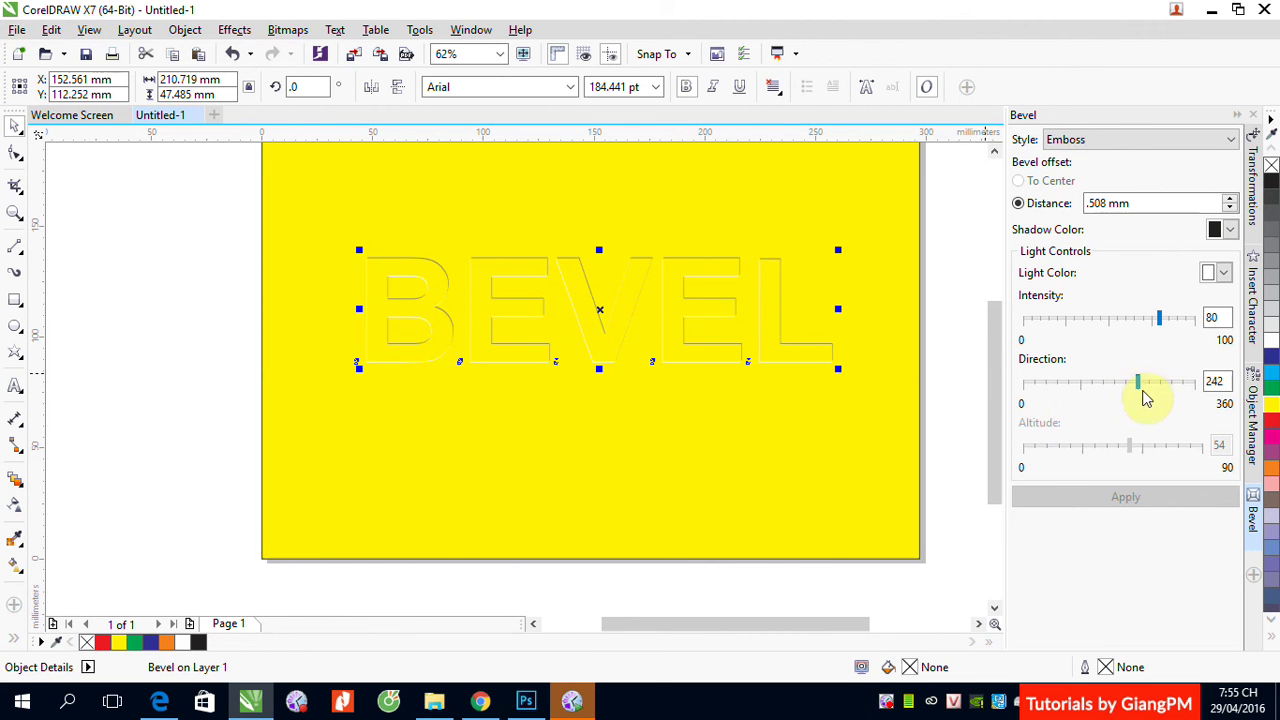
Step: Set the light direction of the BEVEL text's emboss to 102, apply it and deselect the text
drag(1140, 385, 1071, 383)
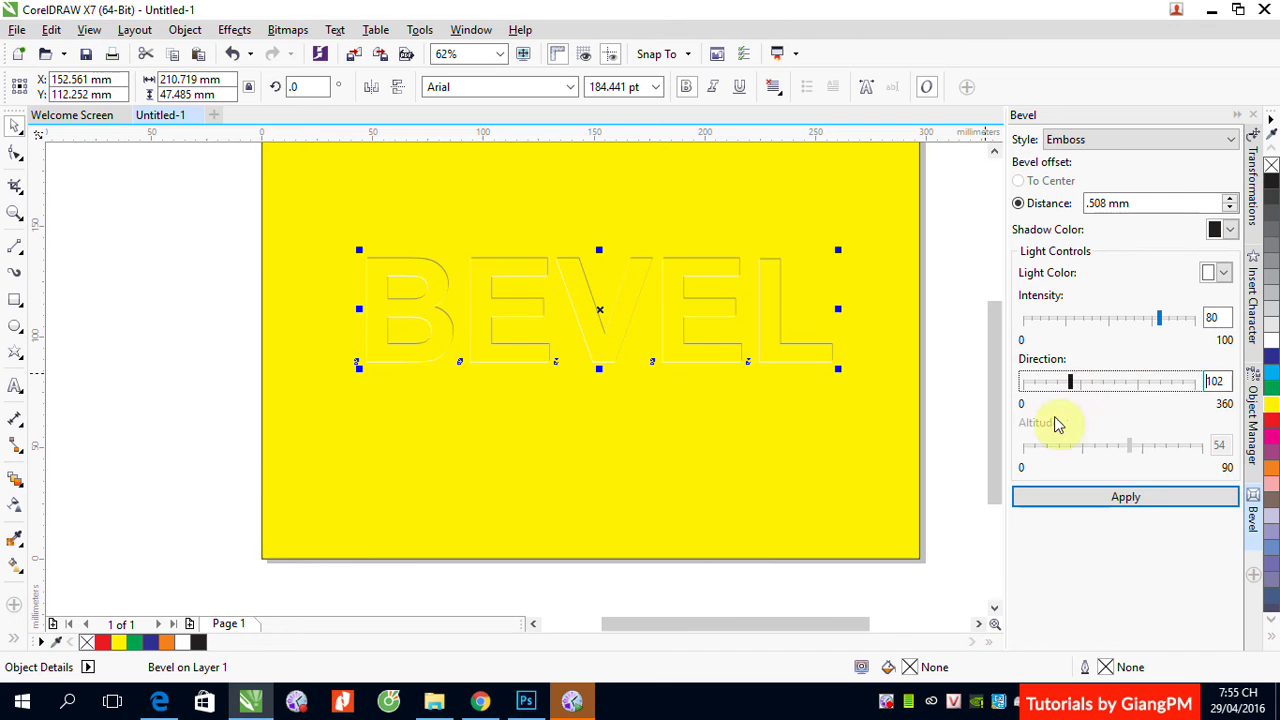
click(1157, 498)
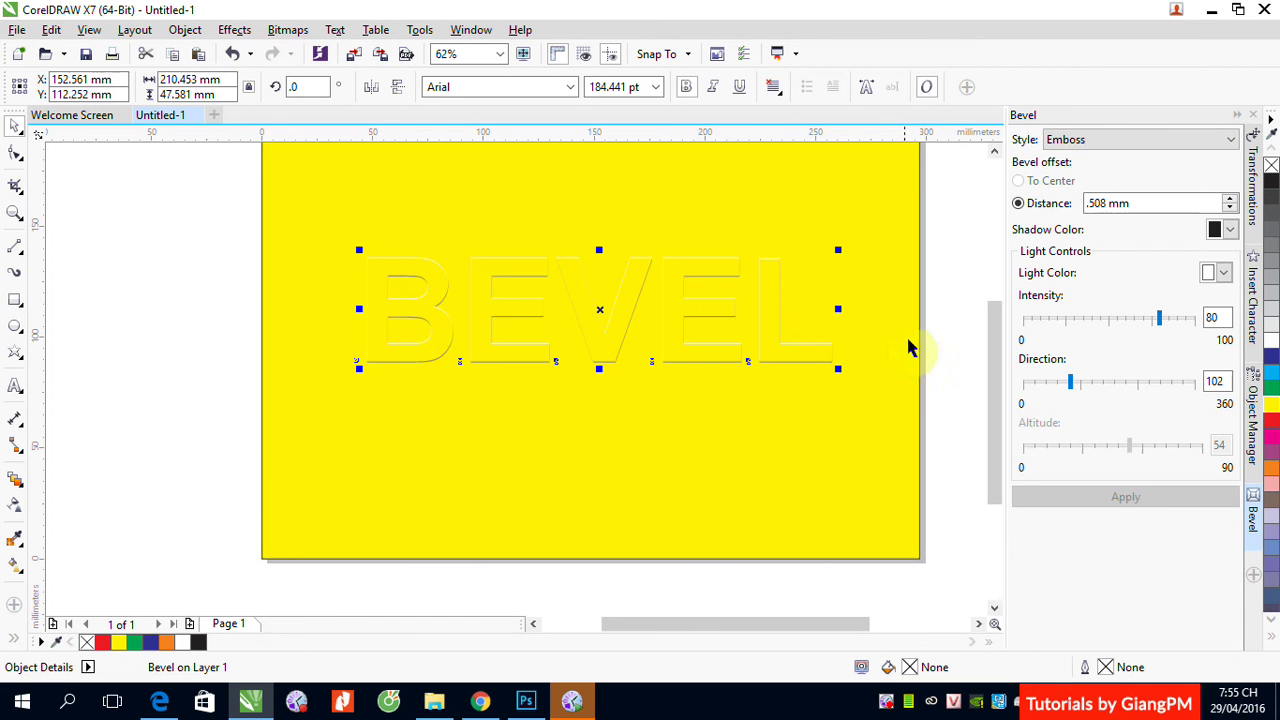
click(949, 290)
Step: Delete the yellow background rectangle and the embossed BEVEL text to leave the page empty
click(864, 276)
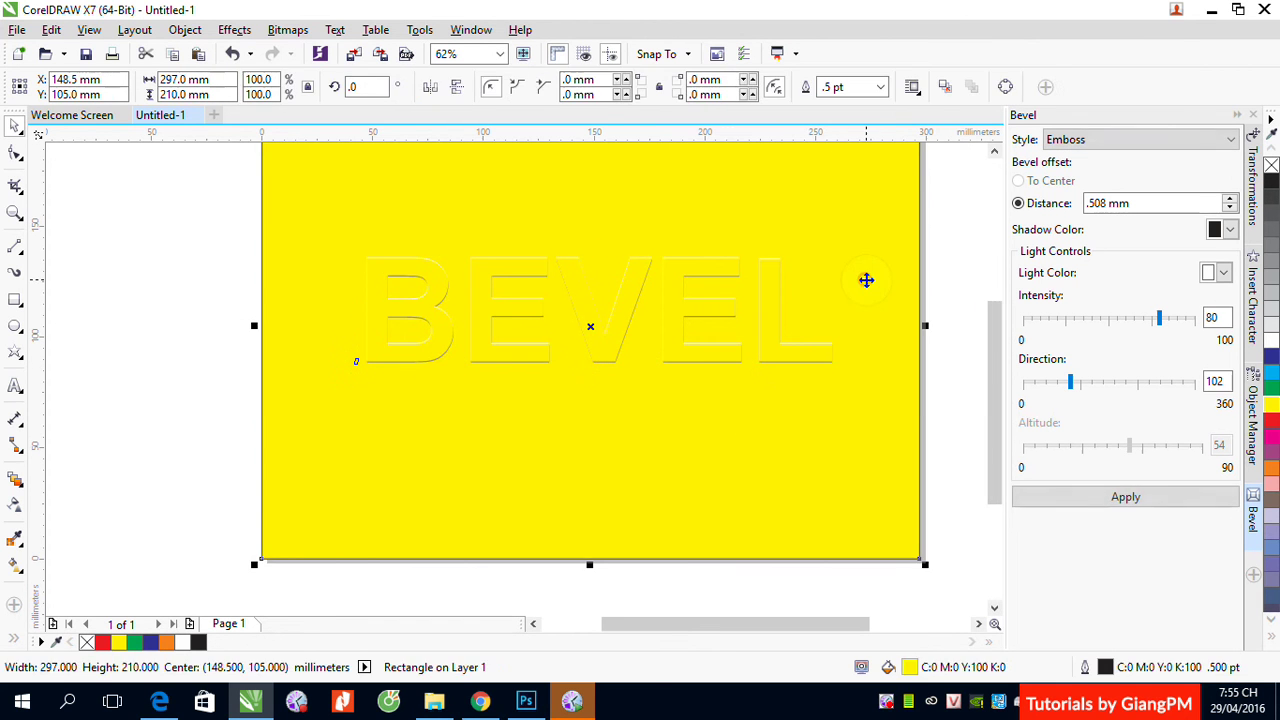
key(Delete)
click(760, 305)
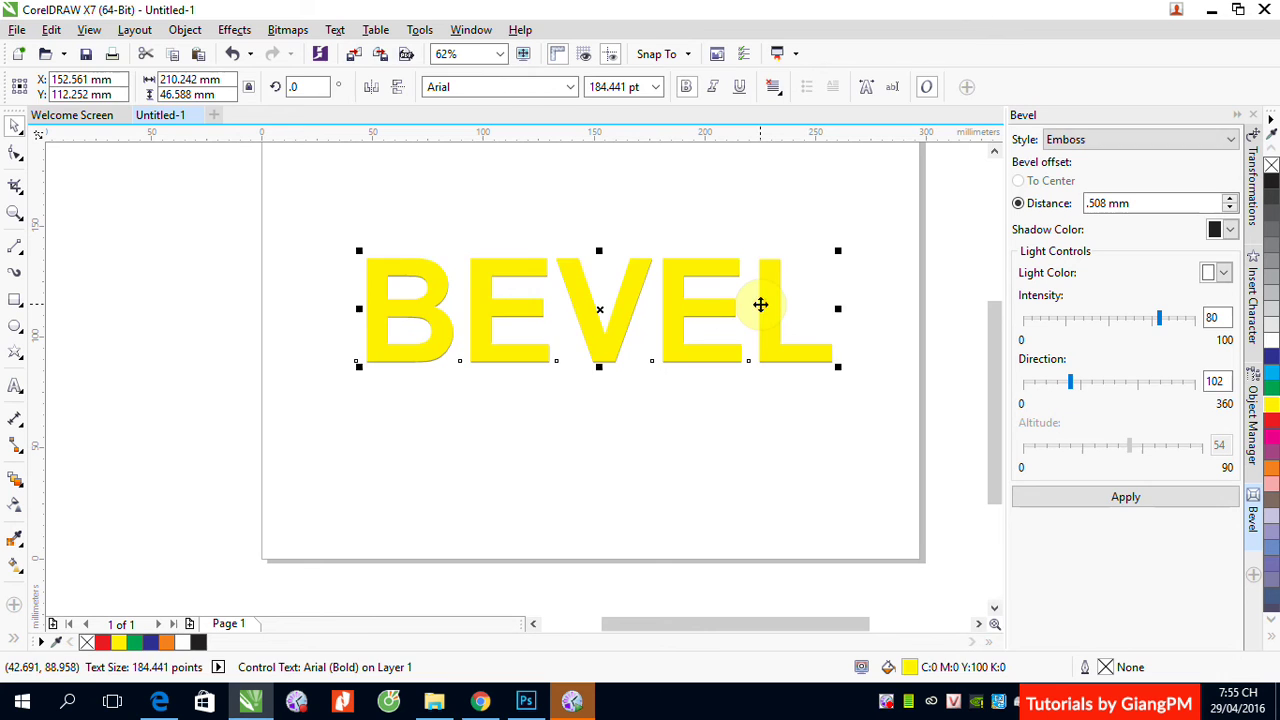
key(Delete)
Step: Add the artistic text EMBOSS in the lower part of the page
click(15, 385)
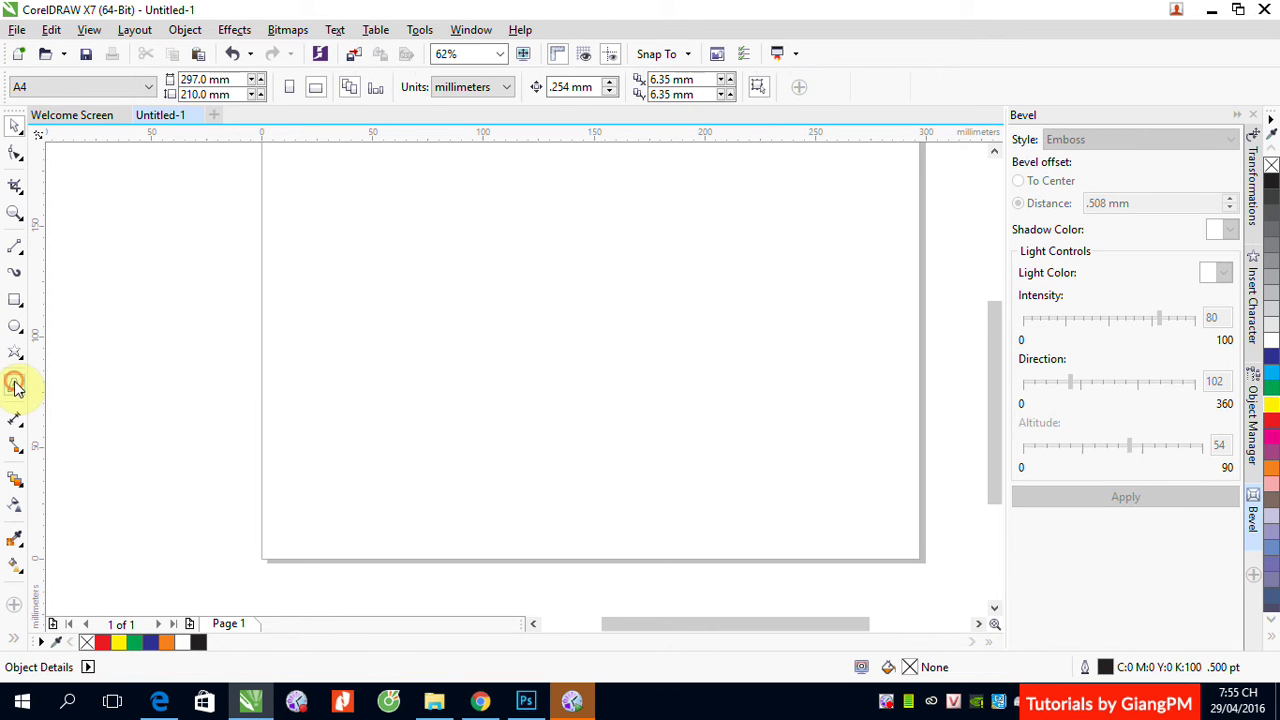
click(379, 400)
text(EM)
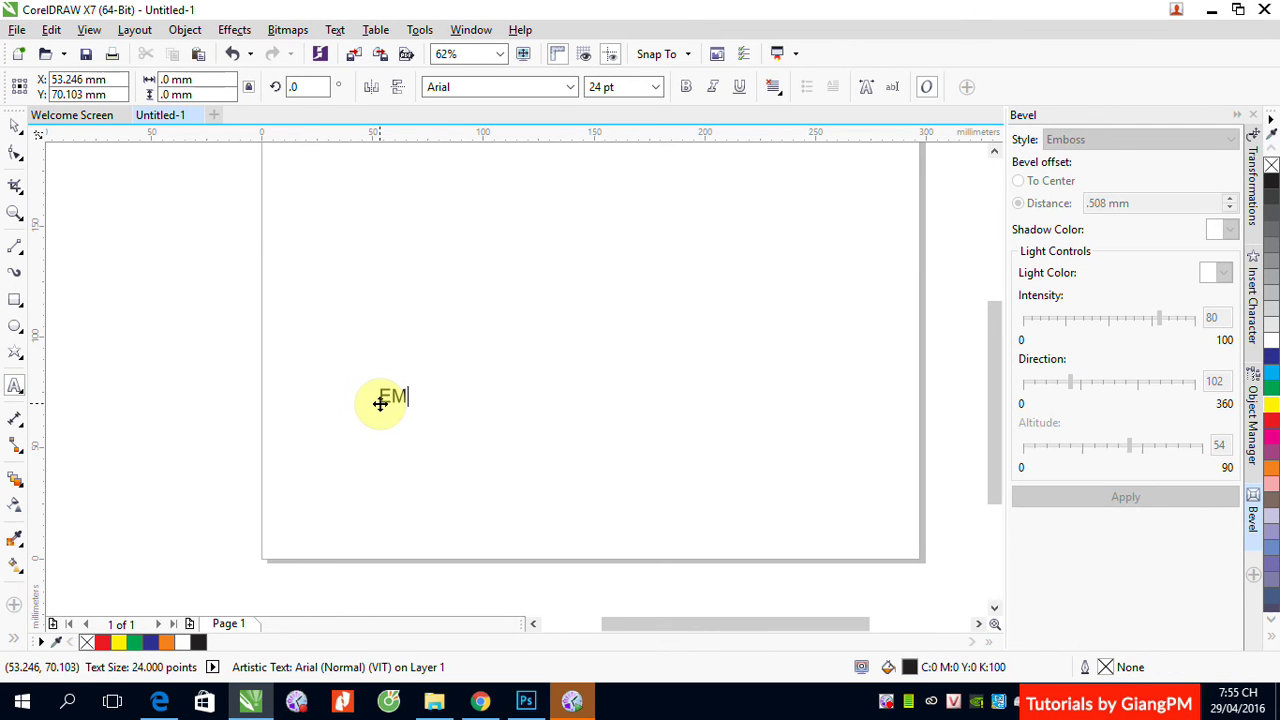
text(BOSS)
click(15, 125)
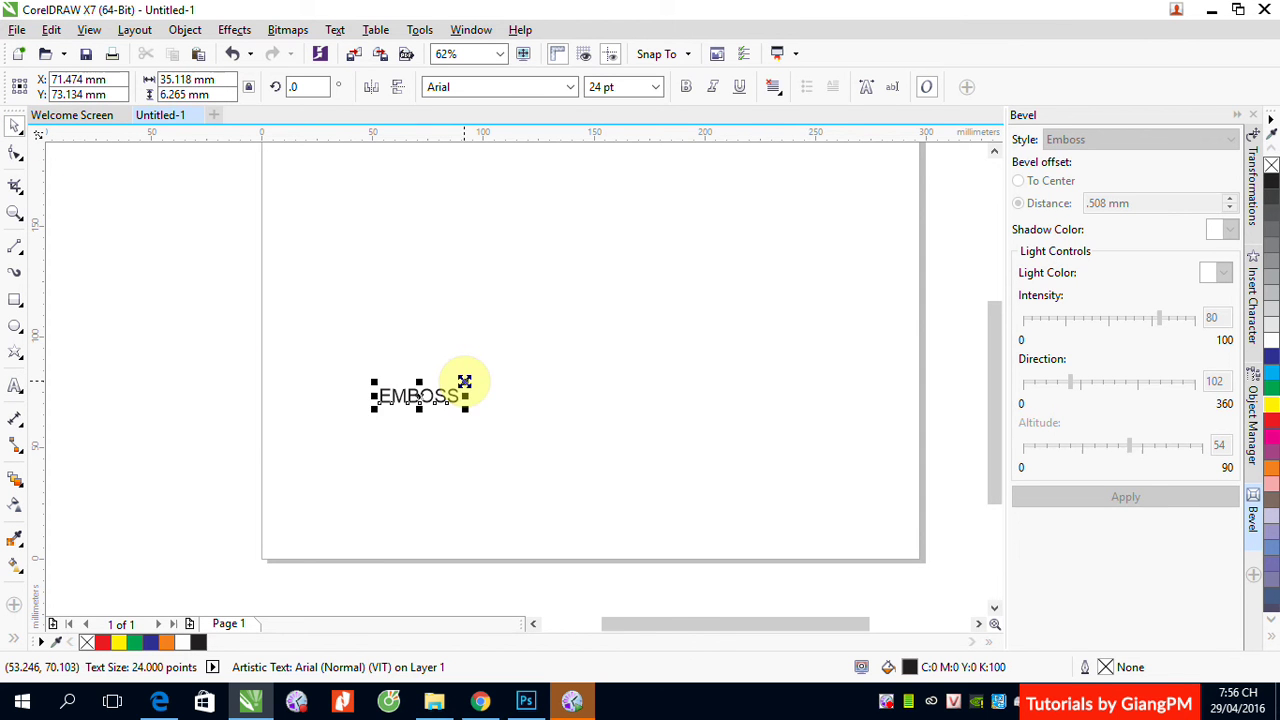
Step: Enlarge the EMBOSS text to about 182 pt, move it to the middle of the page and make it bold
drag(464, 382, 720, 297)
drag(609, 366, 690, 323)
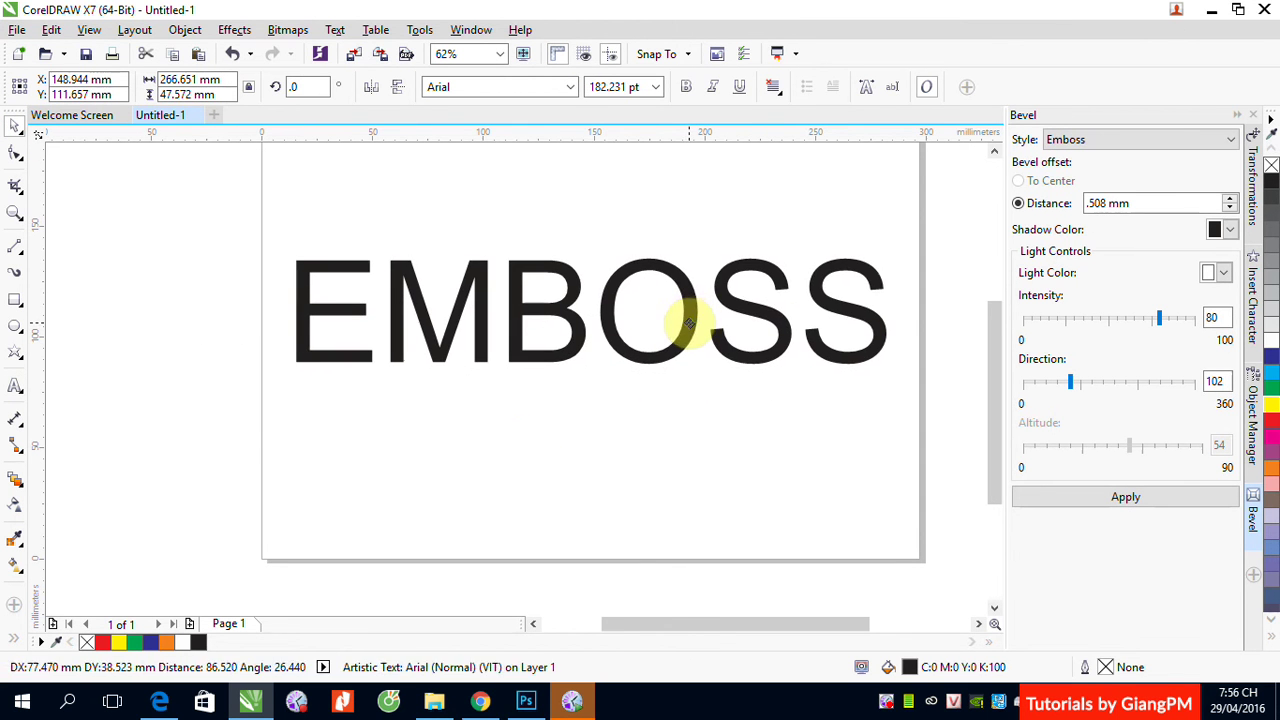
click(686, 86)
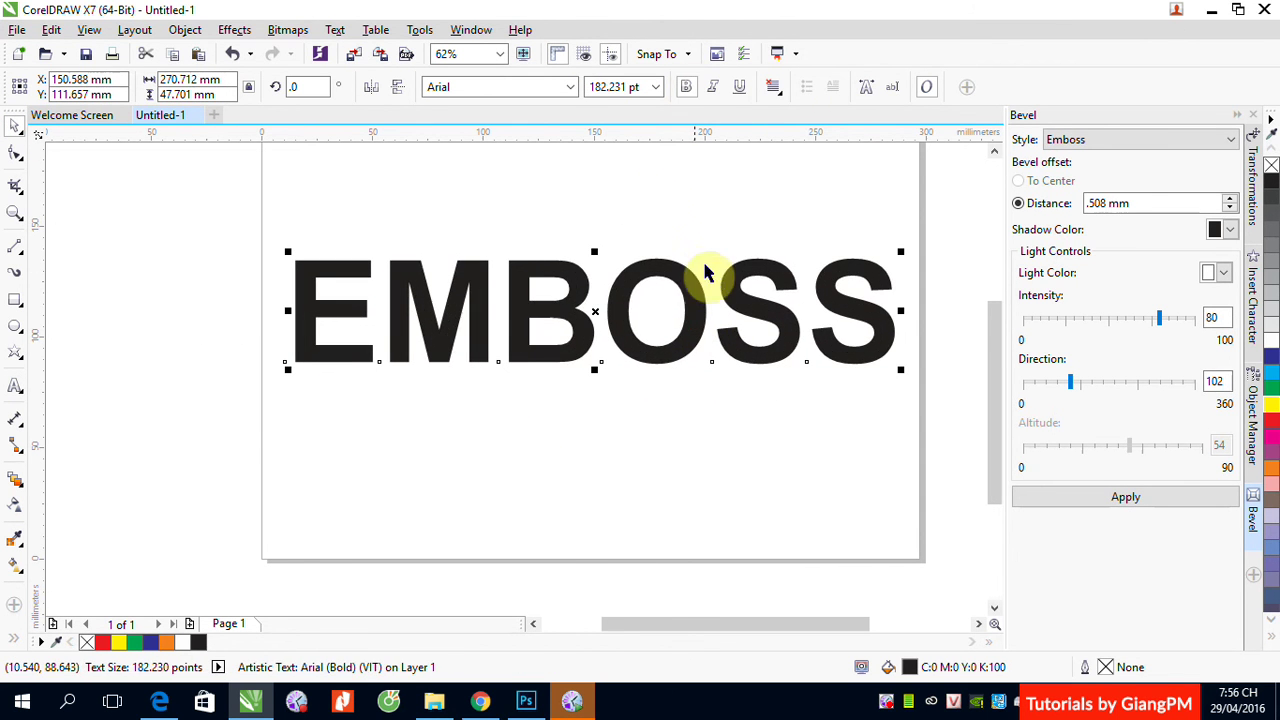
drag(700, 327, 694, 328)
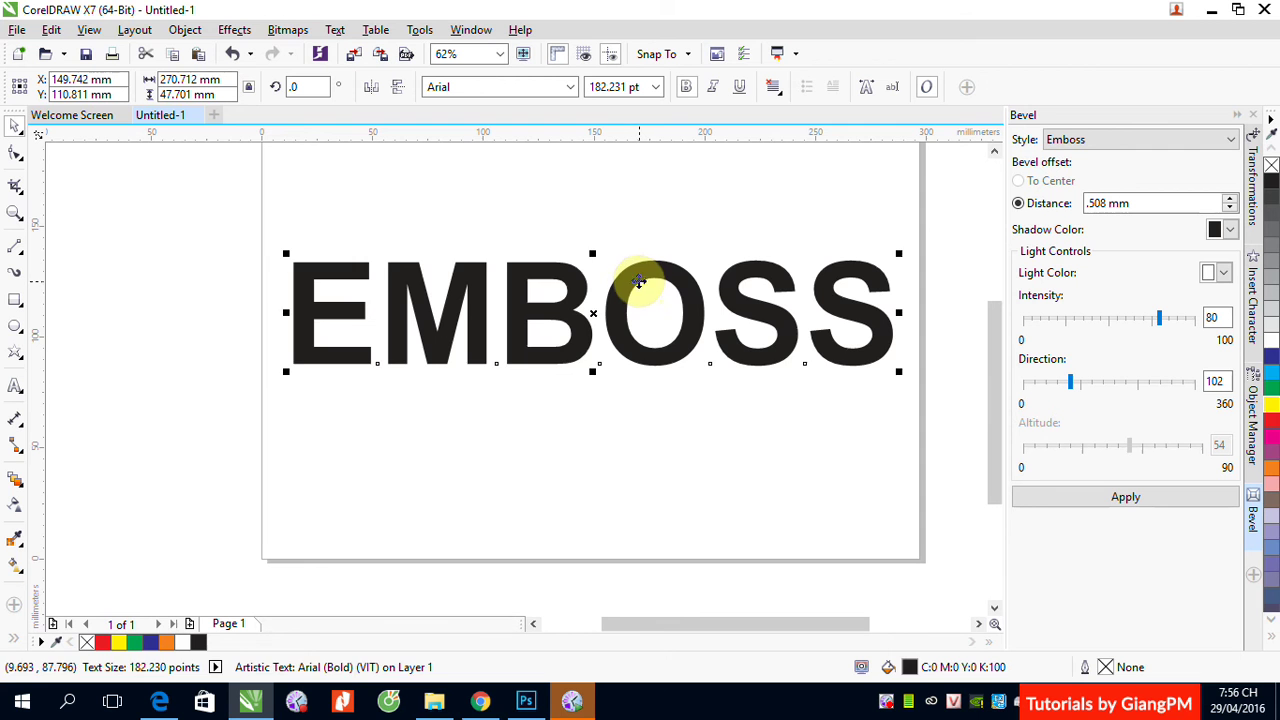
Step: Duplicate the black EMBOSS text about 5 mm higher and slightly to the left, and fill the copy white
drag(646, 284, 638, 278)
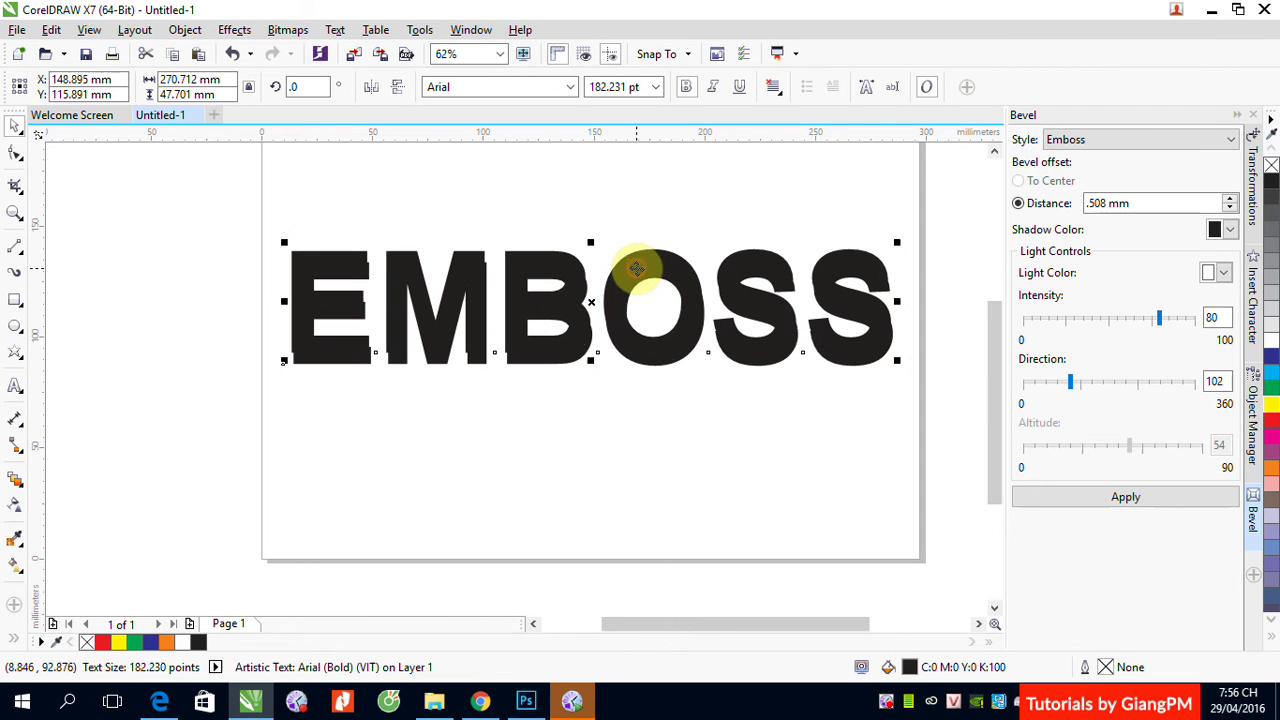
click(1271, 250)
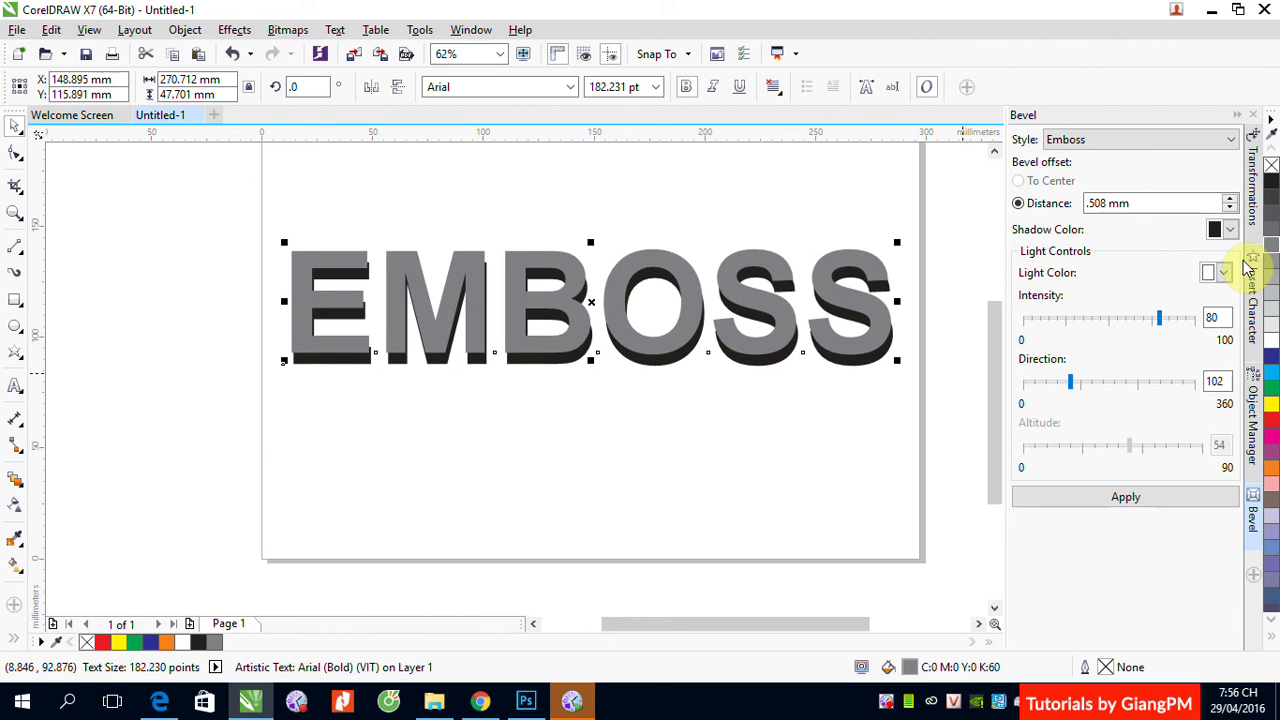
click(1271, 343)
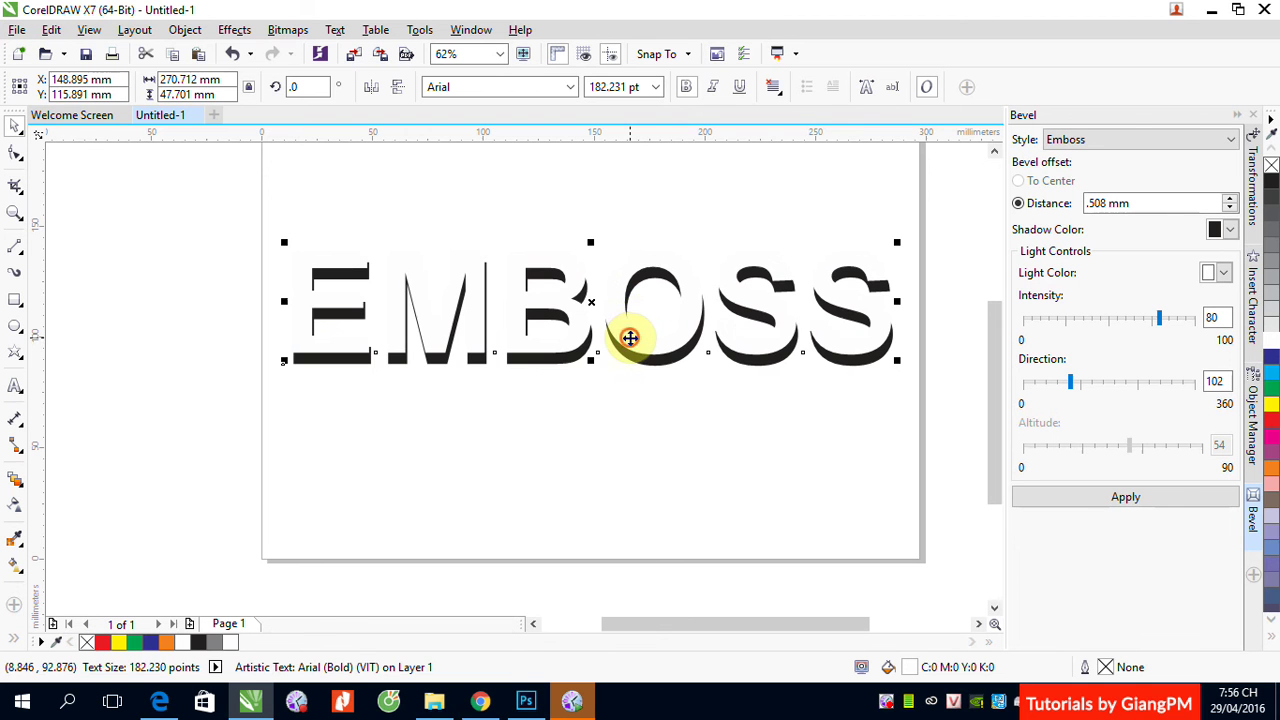
Step: Duplicate the white EMBOSS text slightly down and to the right, fill the copy with 40% black and deselect it
drag(630, 337, 633, 339)
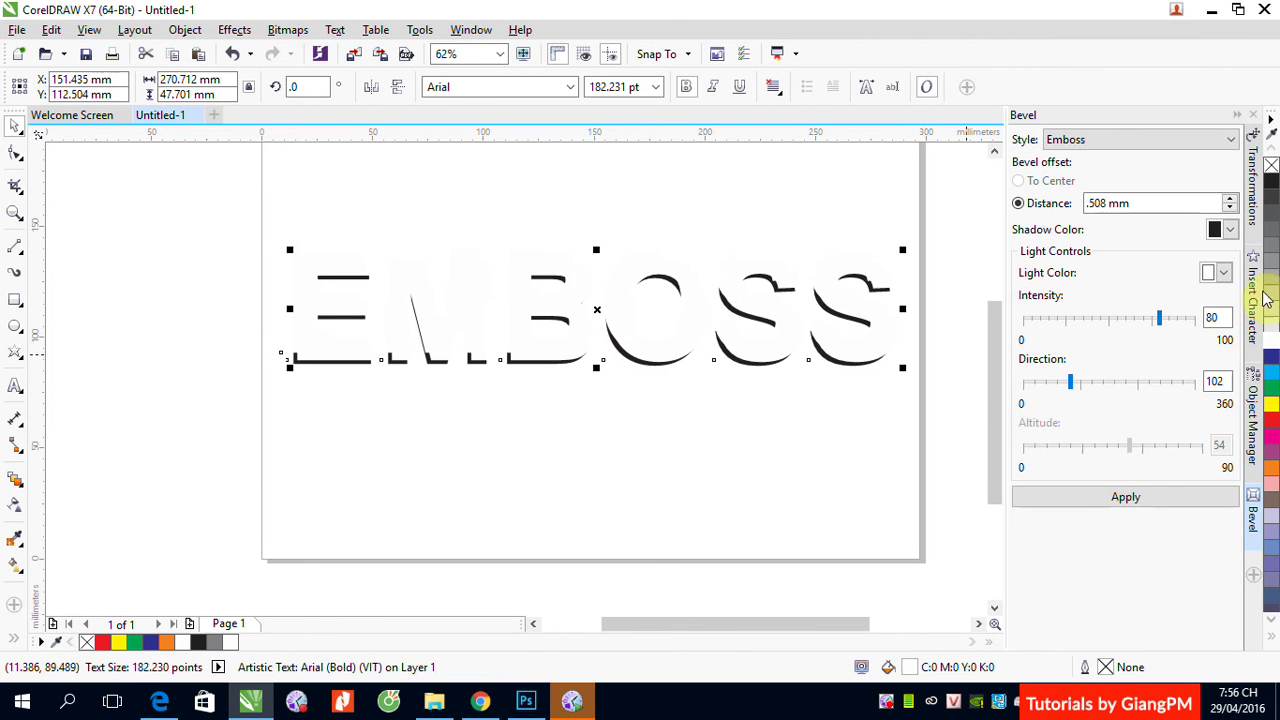
click(1270, 260)
click(720, 435)
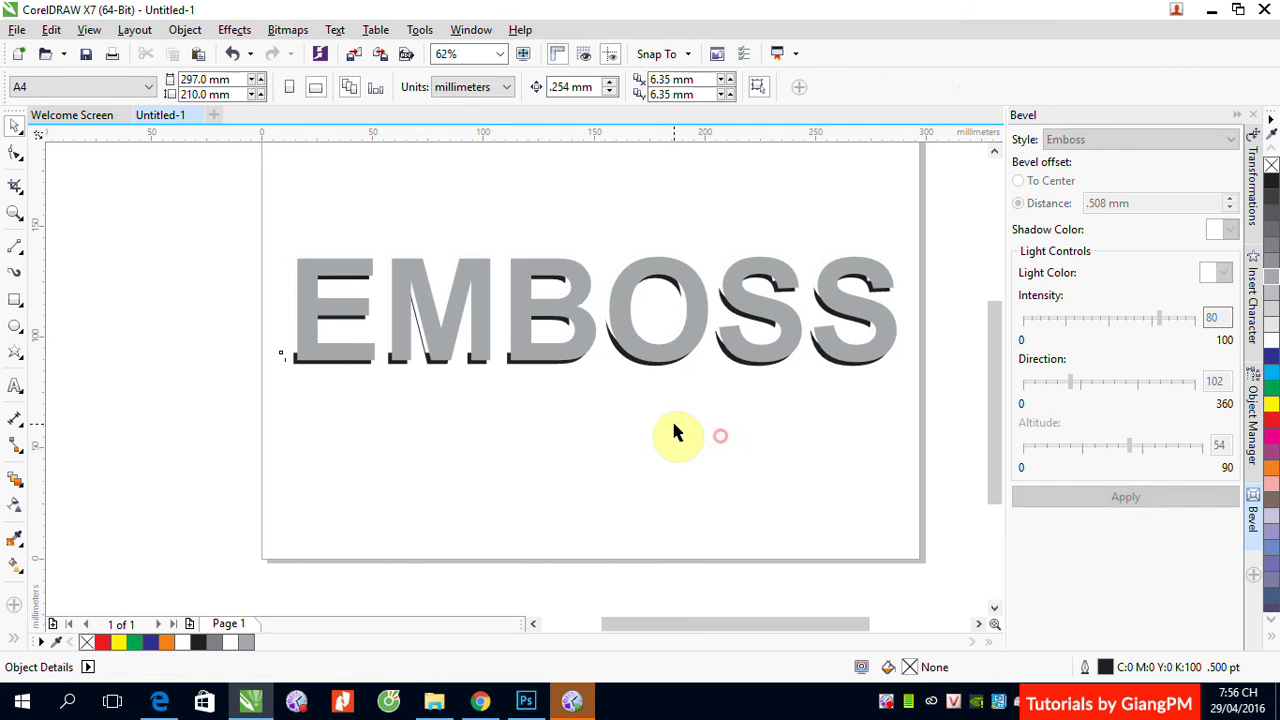
Step: Add a page-sized 297 by 210 mm rectangle behind the EMBOSS copies, fill it with 40% black and deselect it
double_click(15, 300)
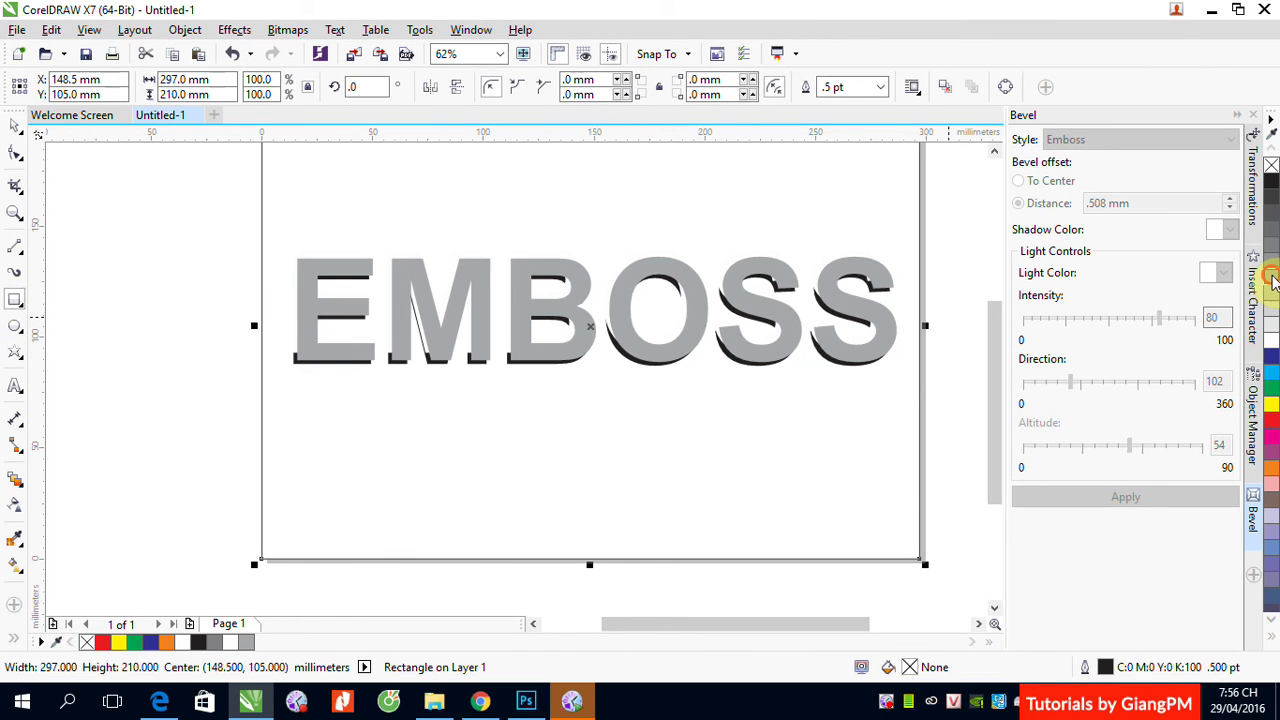
click(1270, 264)
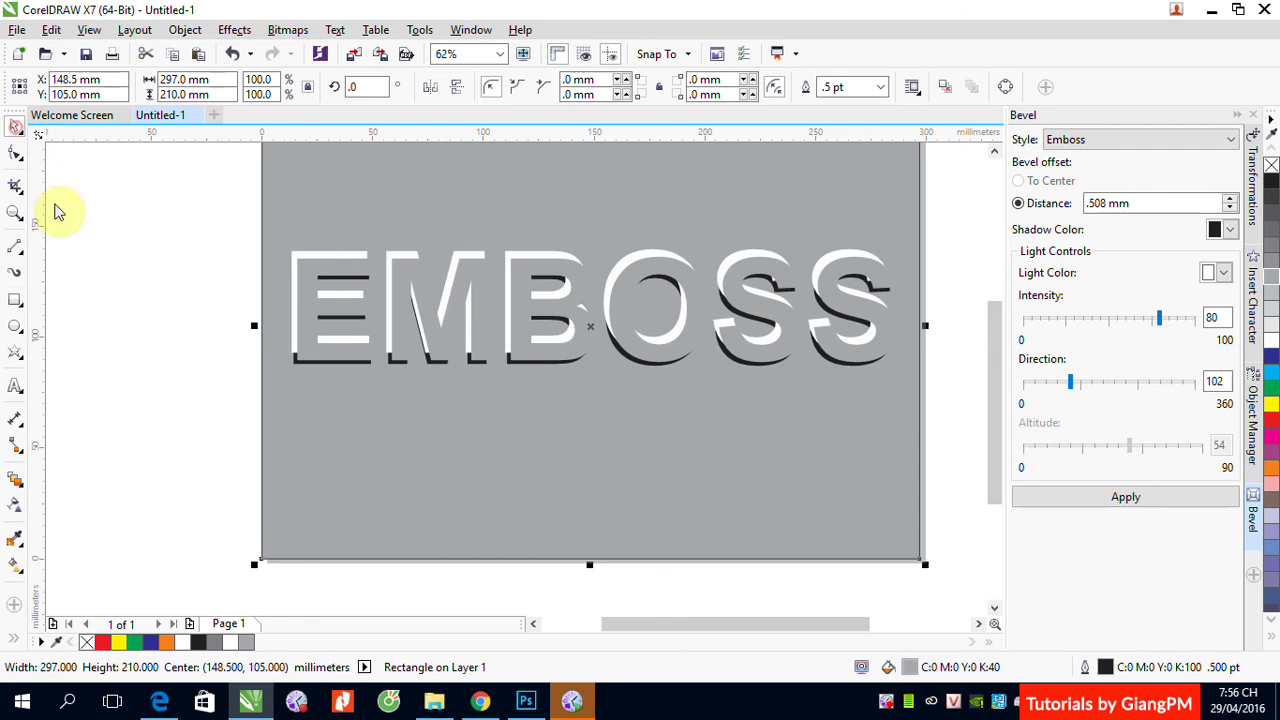
click(70, 240)
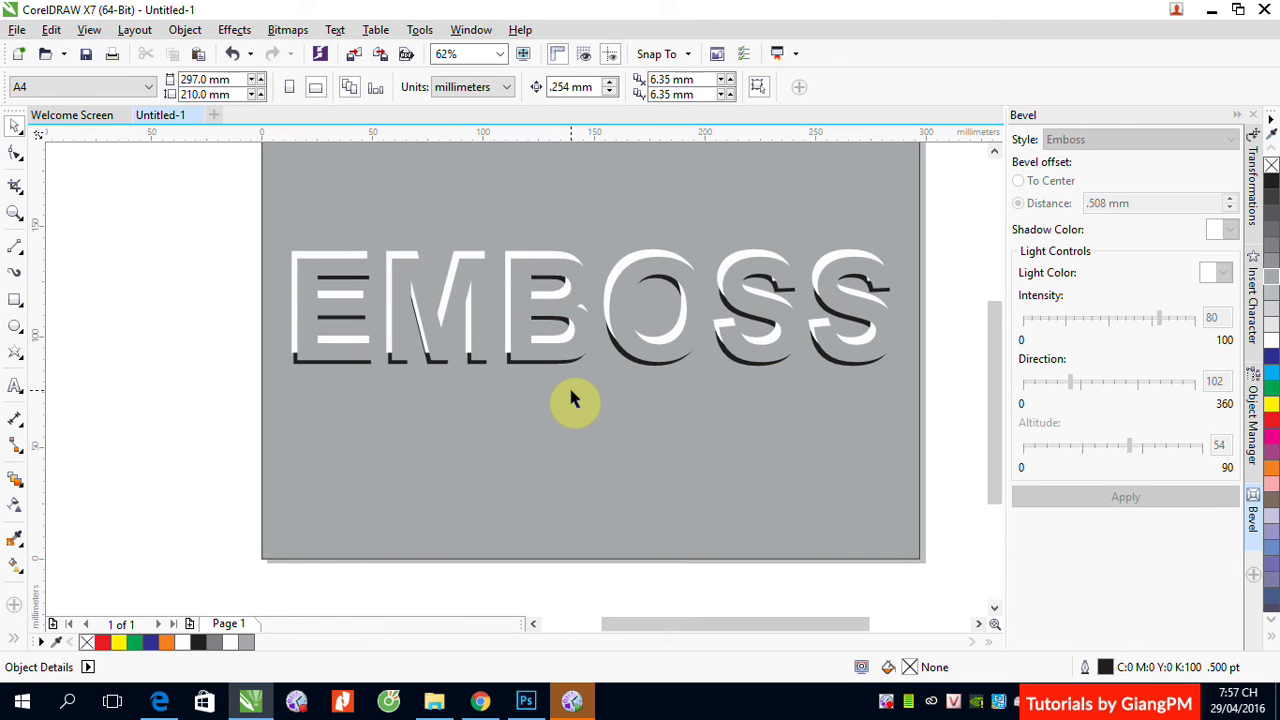
Step: Shift the gray EMBOSS copy slightly up and left and the black copy slightly up and right to thin the highlight and shadow edges
scroll(240, 203, up, 3)
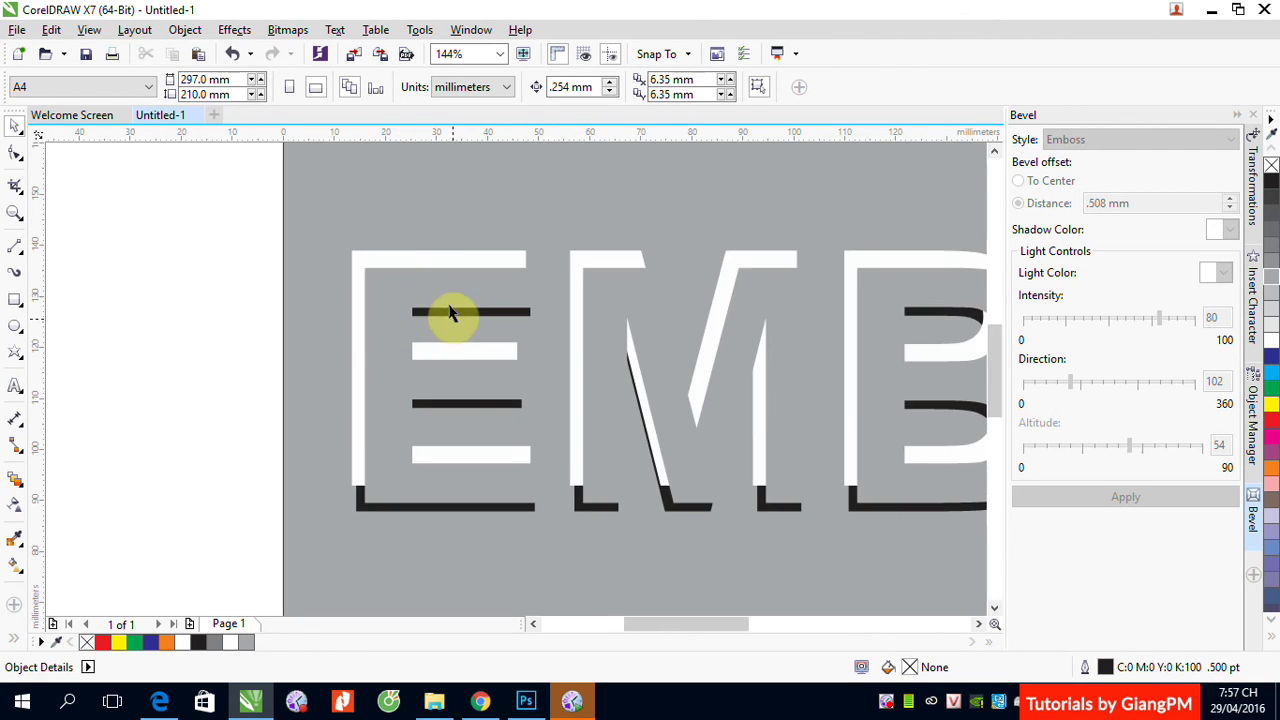
click(446, 297)
drag(446, 297, 437, 279)
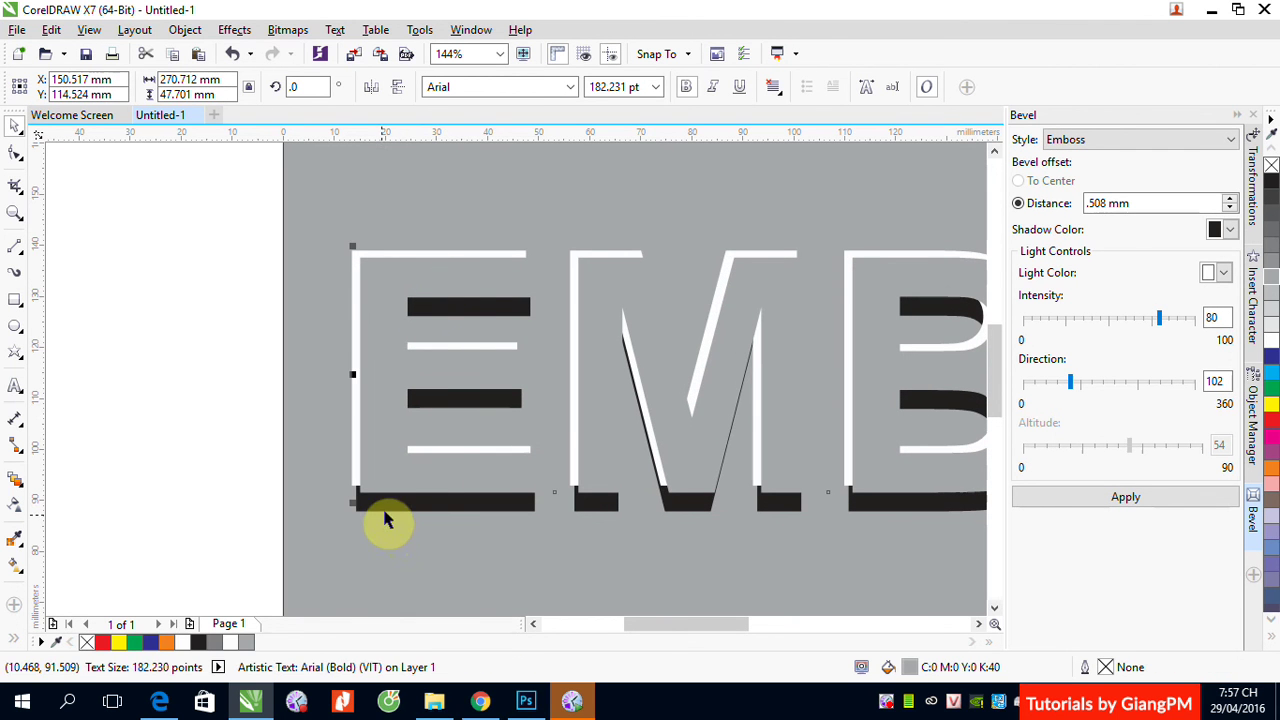
drag(384, 510, 401, 502)
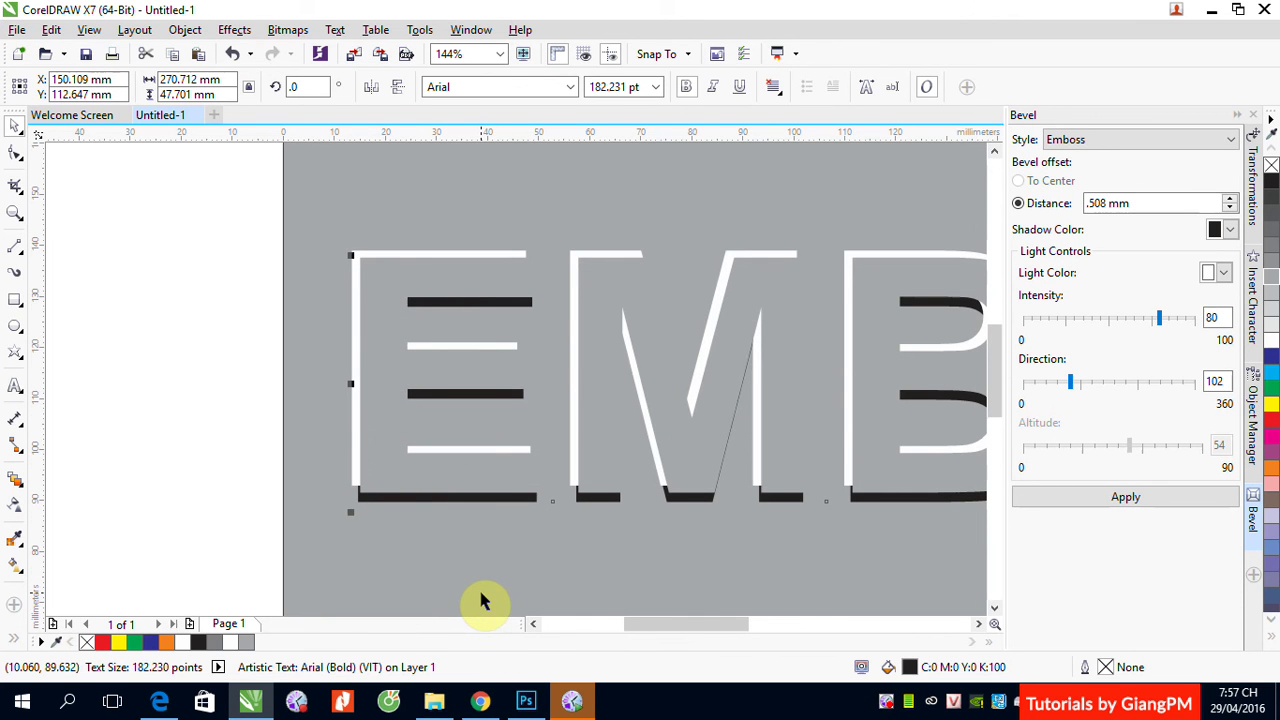
scroll(481, 600, down, 4)
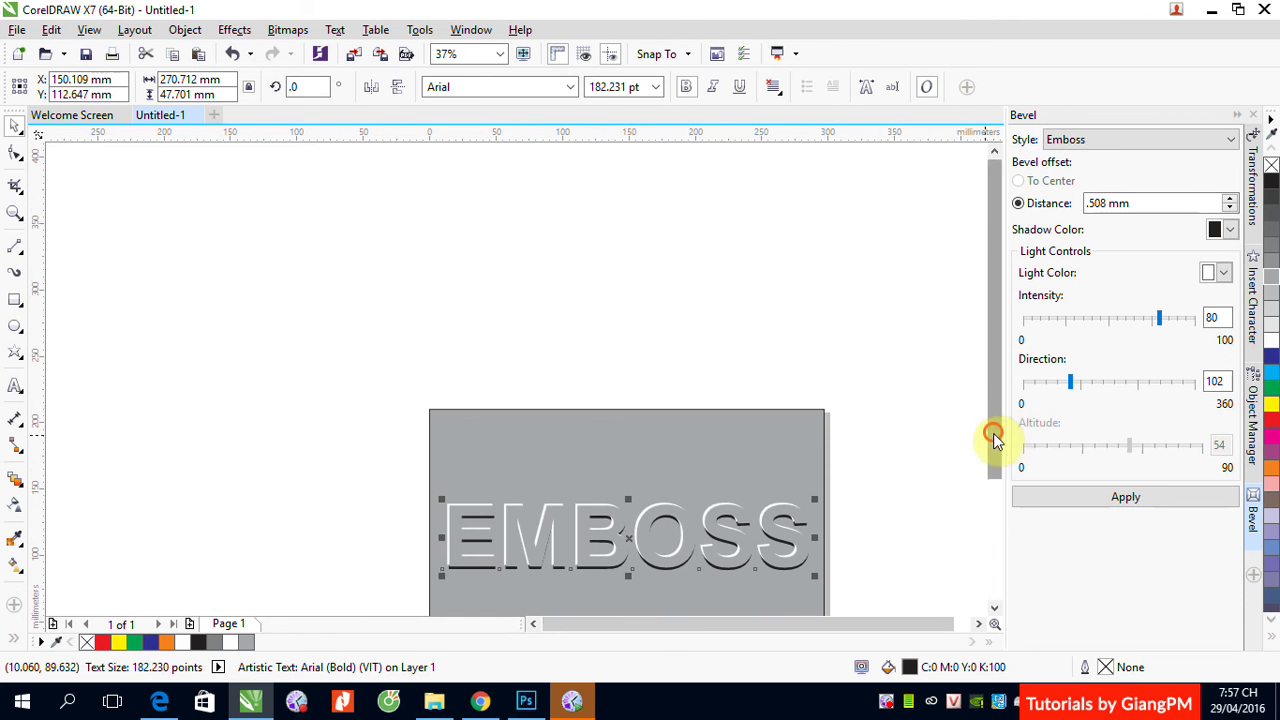
drag(993, 433, 991, 479)
click(903, 473)
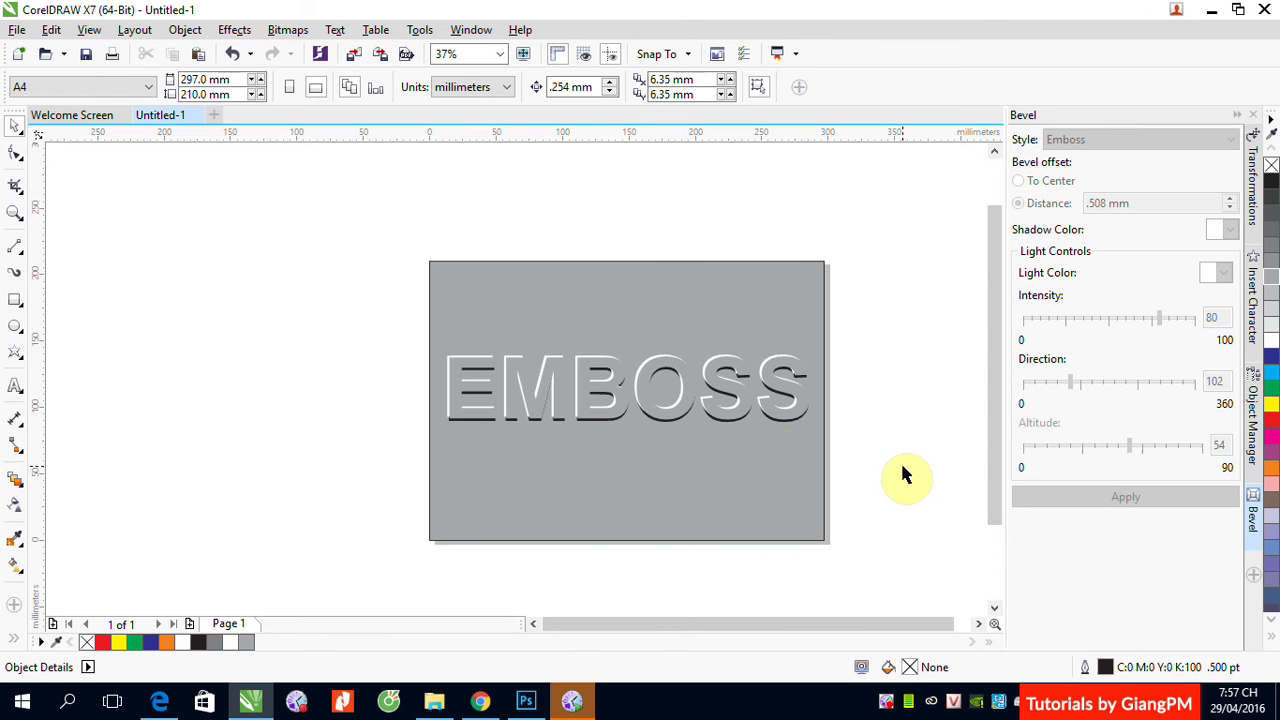
Step: Try moving the gray EMBOSS copy up and to the left, undo the move and deselect the text
click(778, 416)
drag(777, 450, 655, 212)
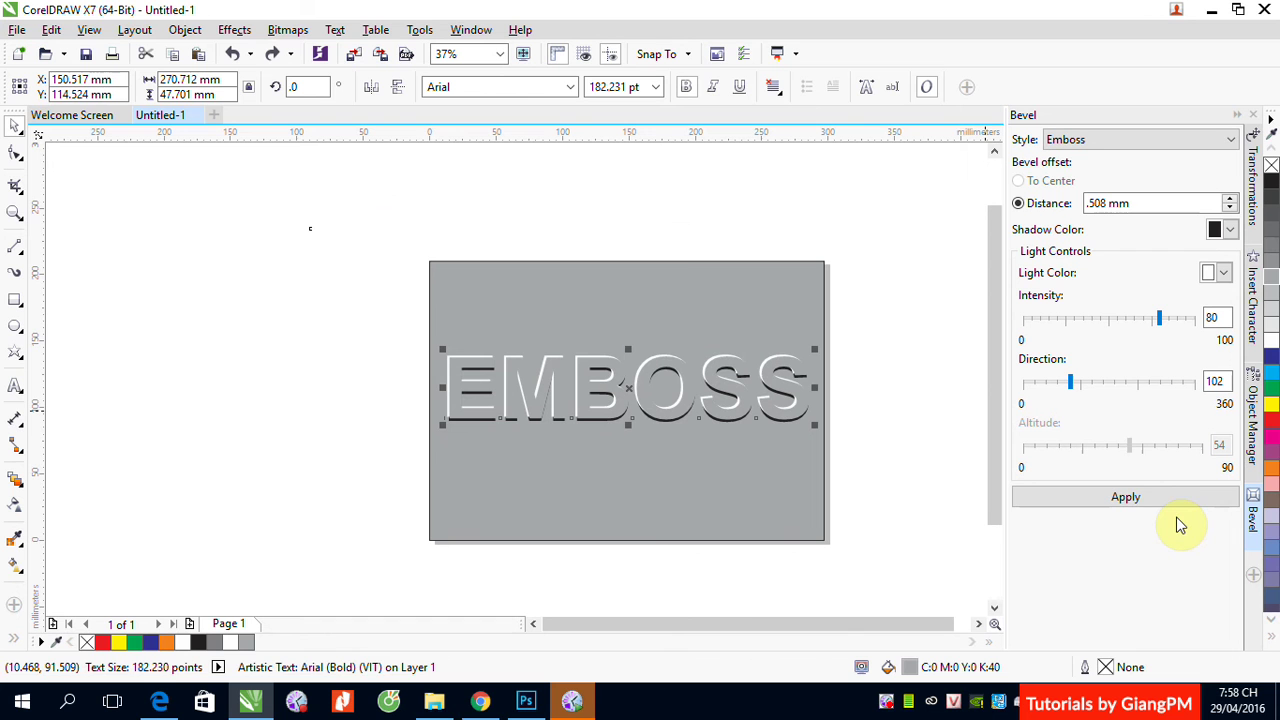
click(905, 378)
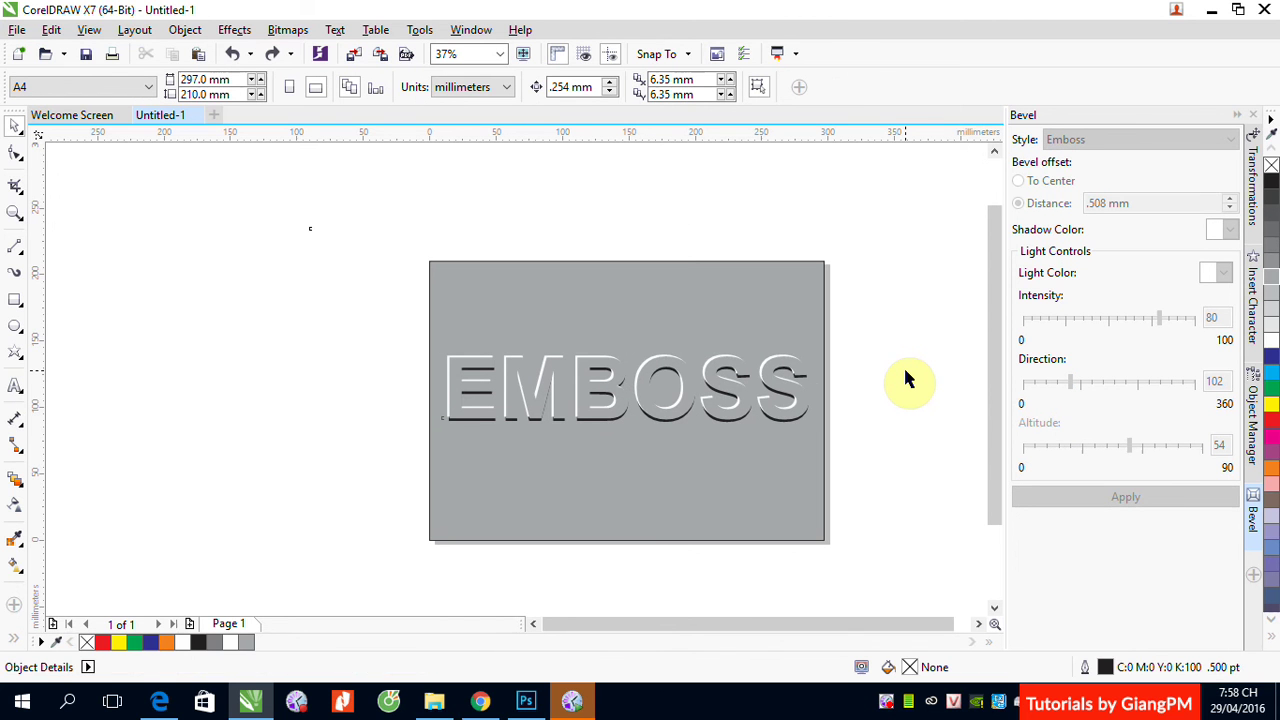
click(230, 33)
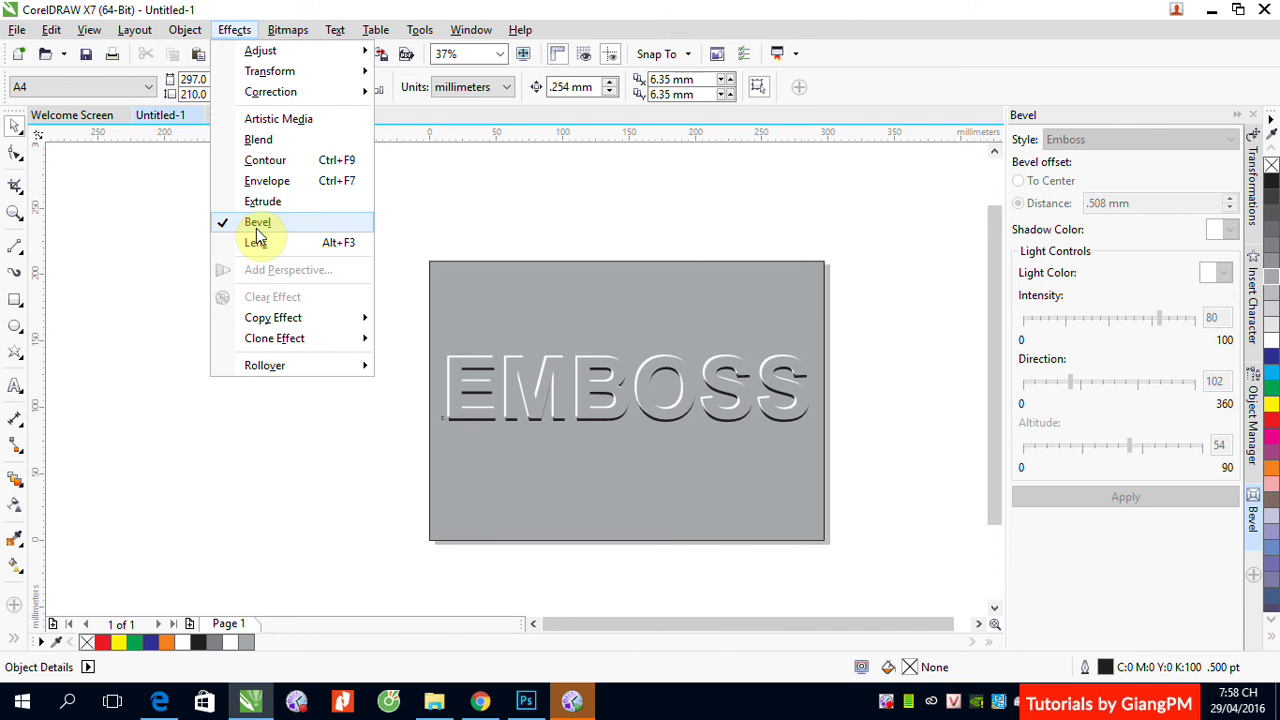
click(1112, 179)
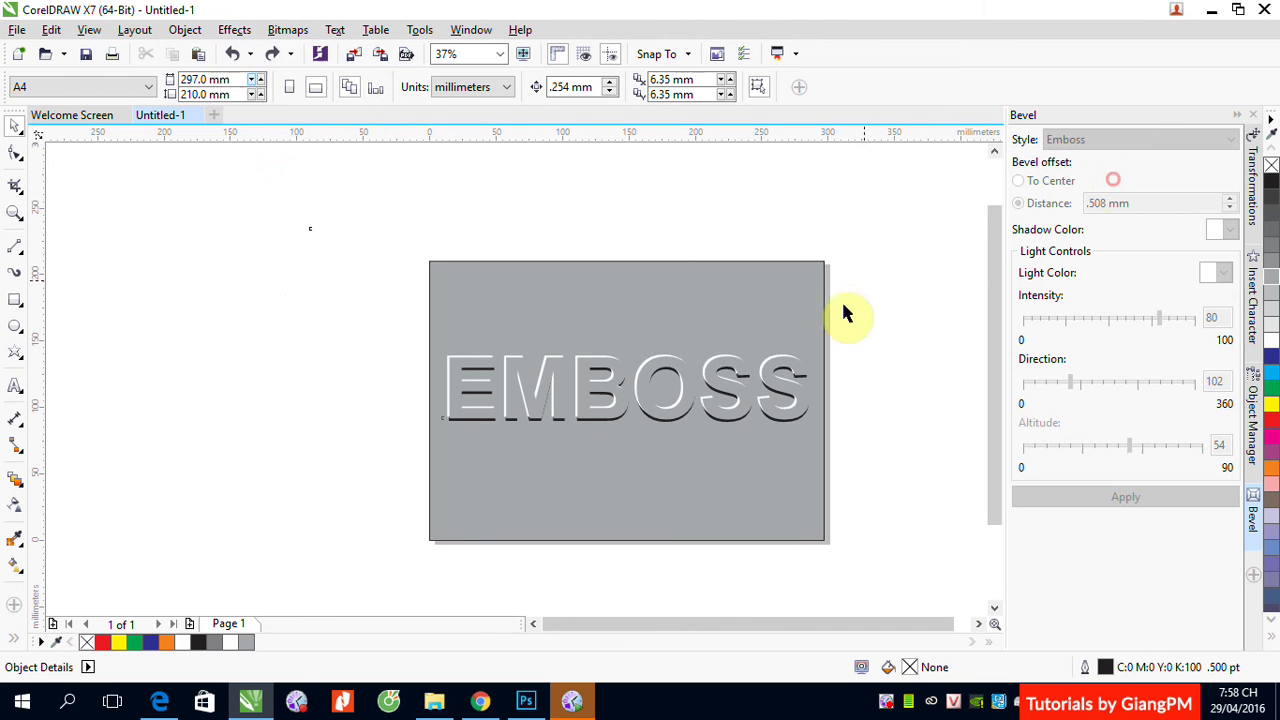
click(772, 378)
click(1229, 139)
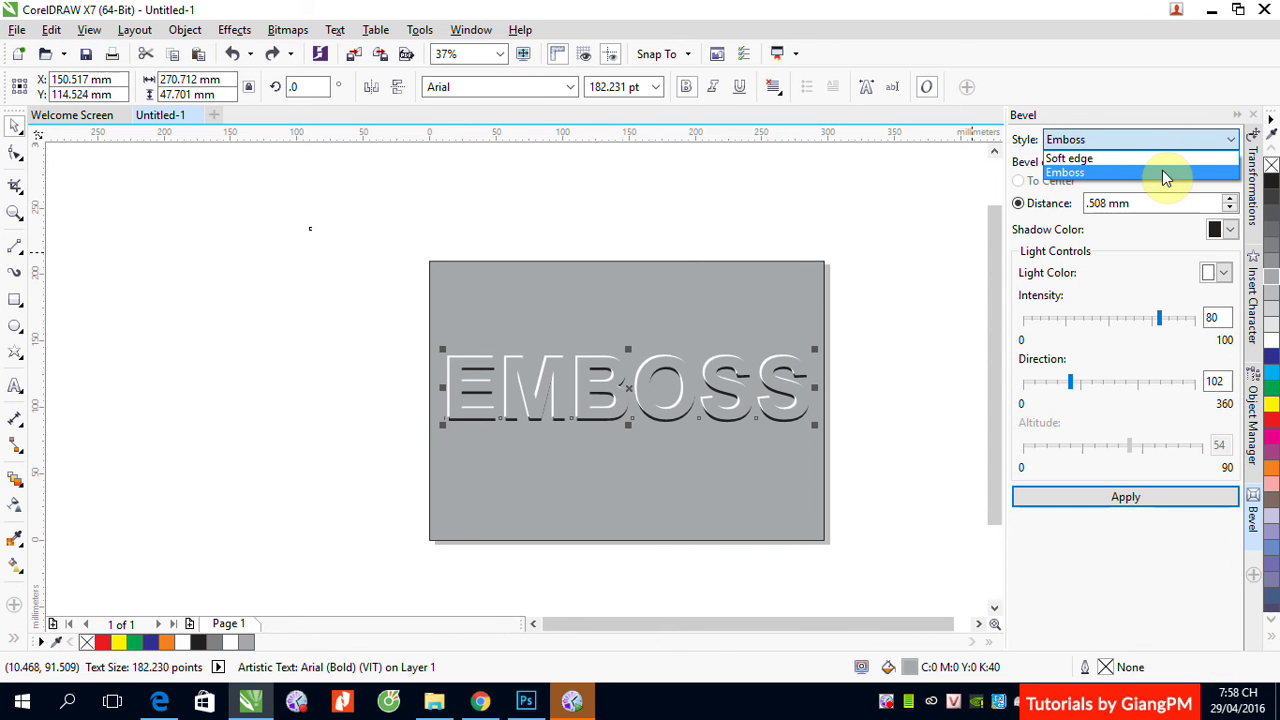
click(922, 358)
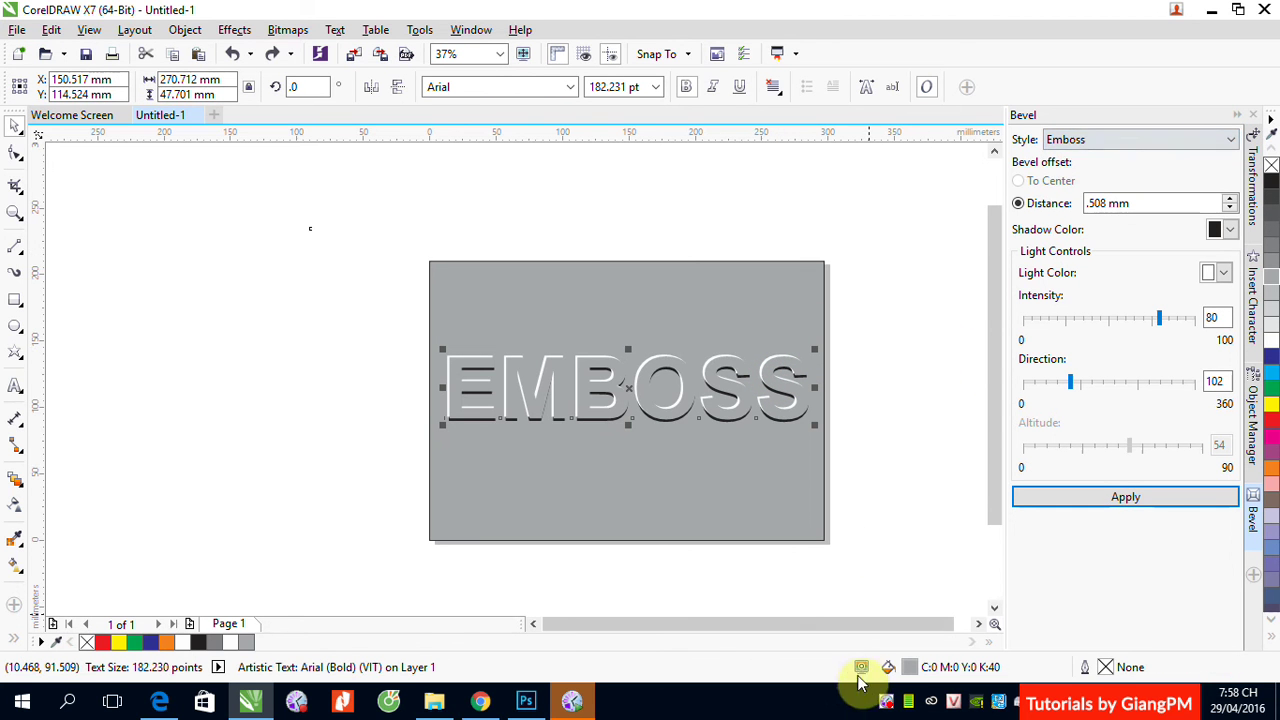
right_click(886, 701)
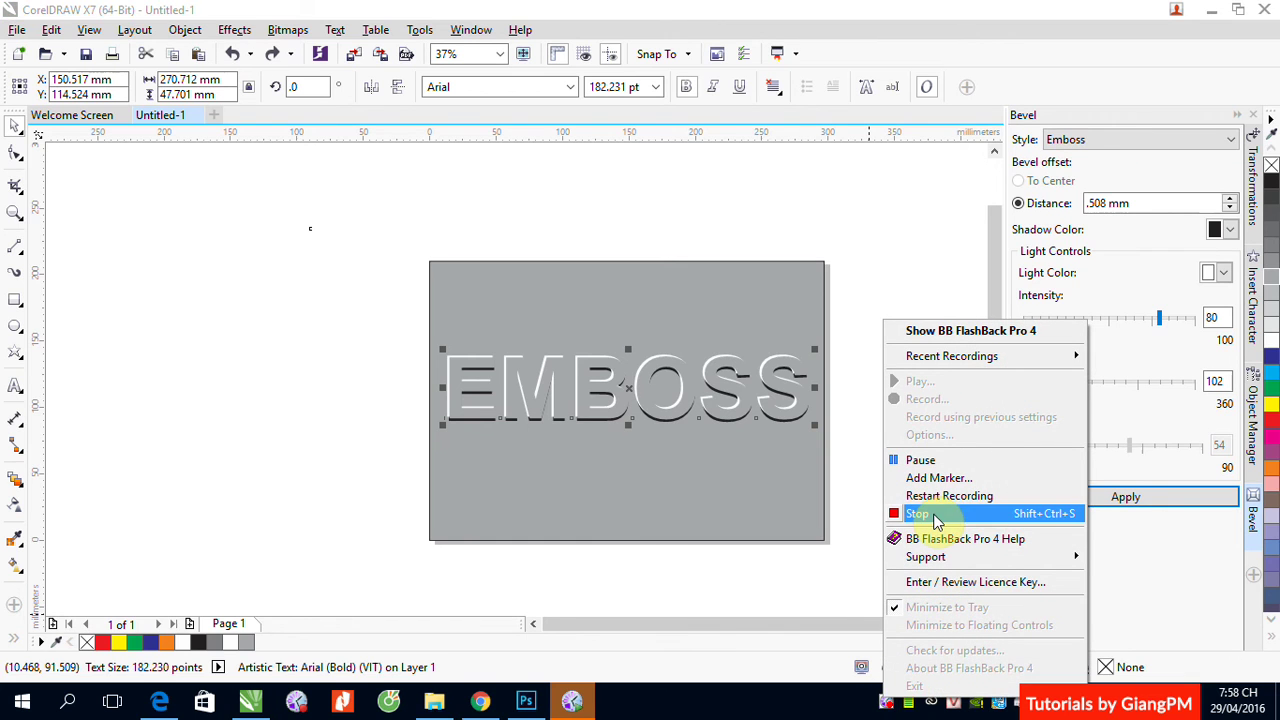